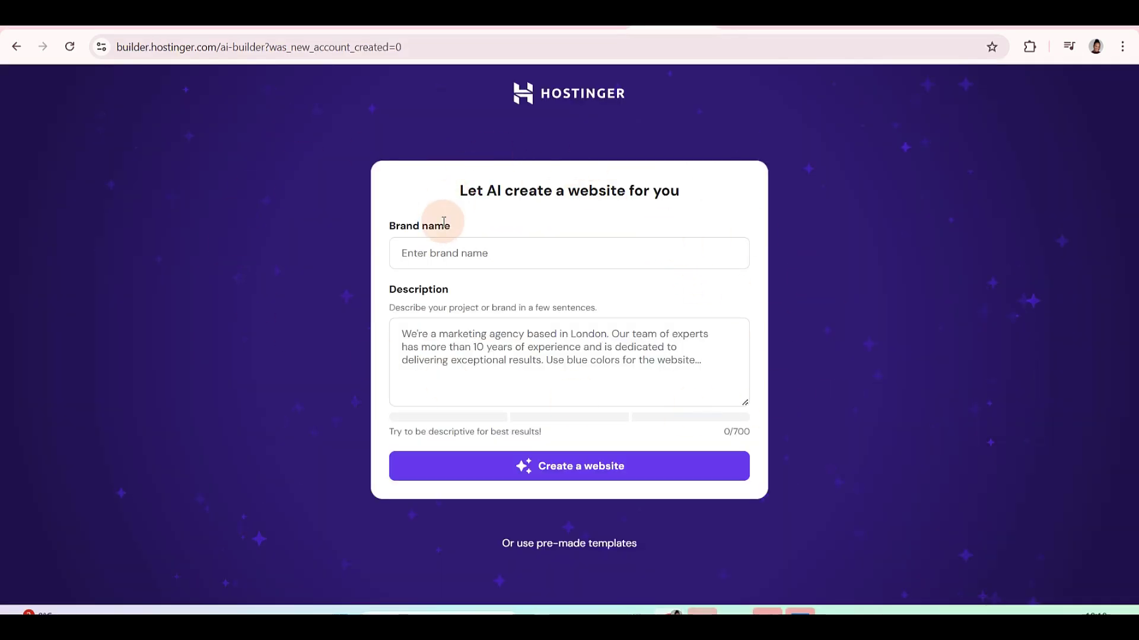
Generate an AI website for the brand JessyHomes, described as a real estate site for listing and buying homes, with an orange and cream theme
click(571, 257)
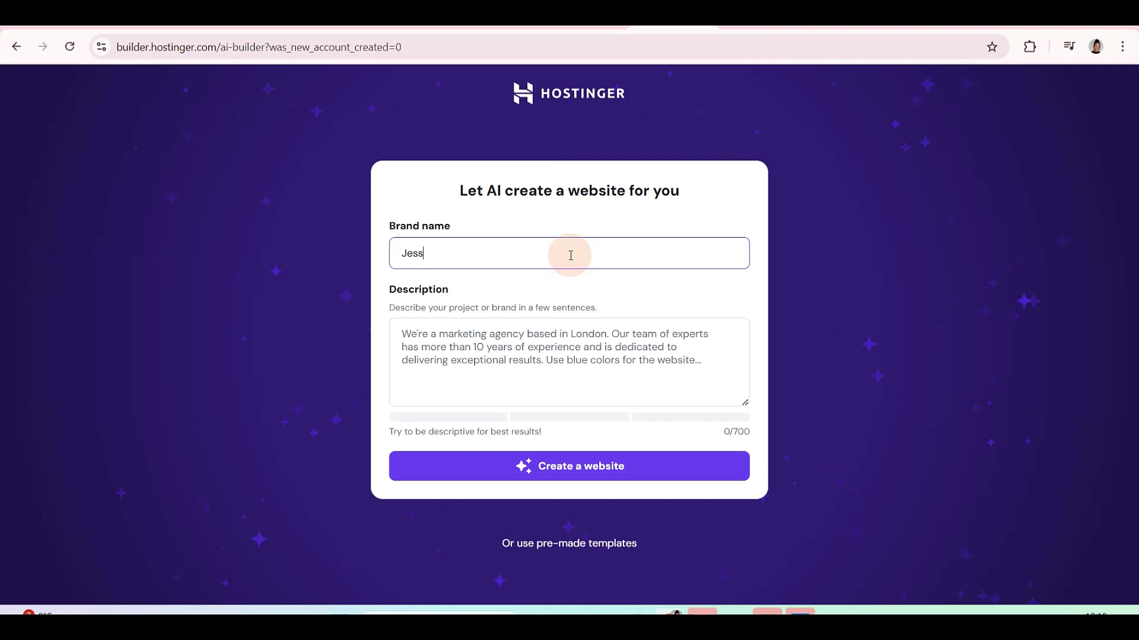
text(JessyHomes)
click(463, 342)
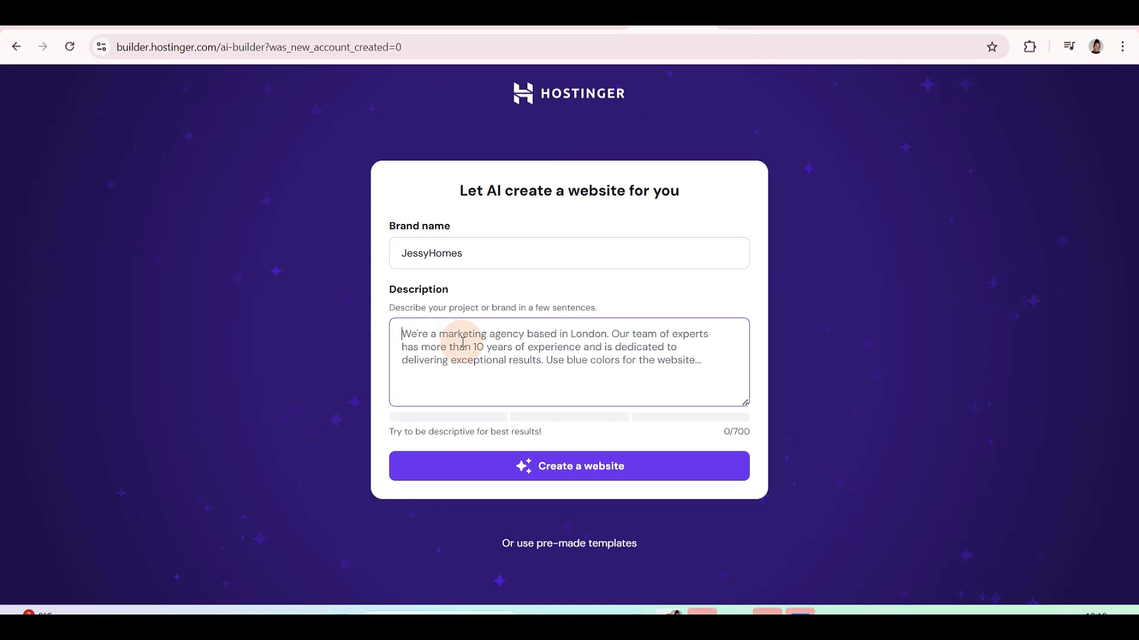
click(491, 363)
text(A real estate website for people t list their homes or sale and for people to buy homes)
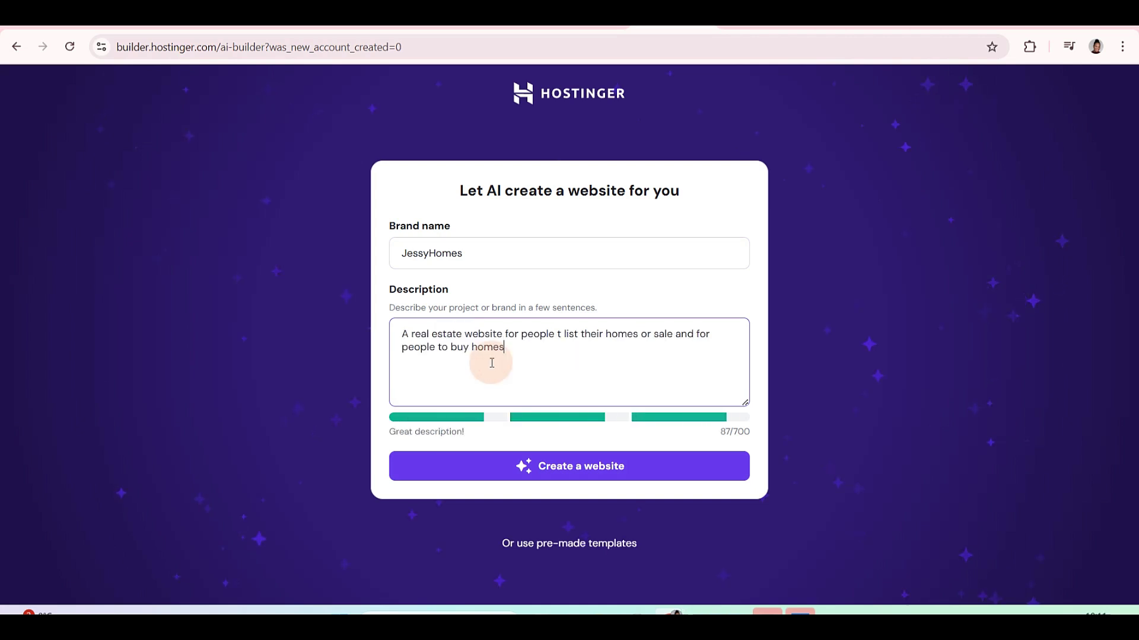
key(Return)
text(. theme orange and cream)
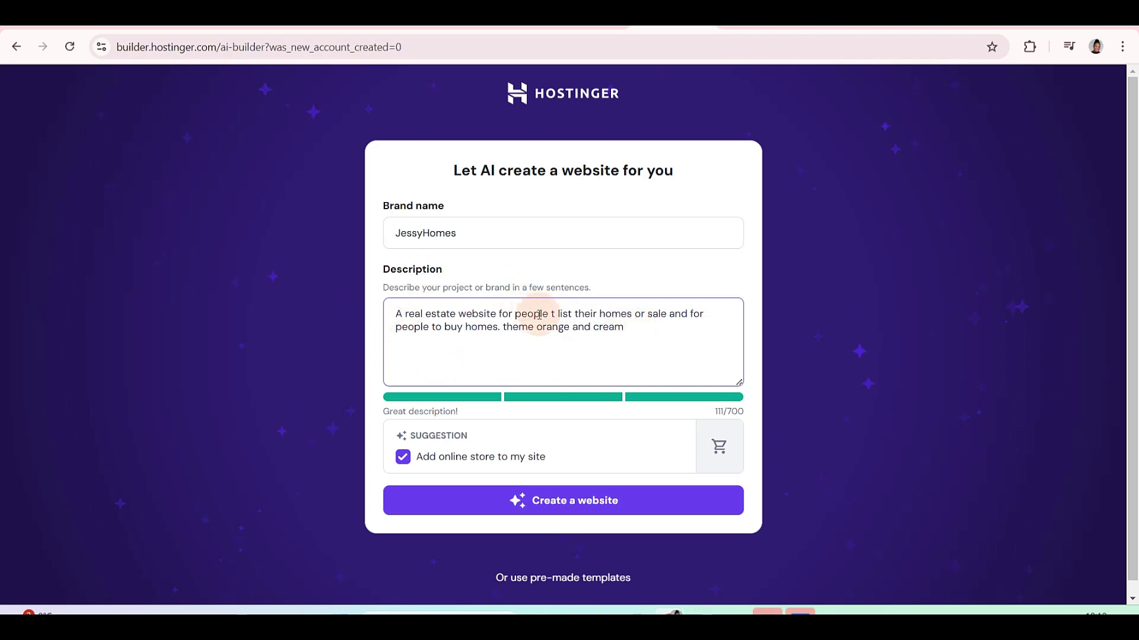
scroll(522, 310, down, 1)
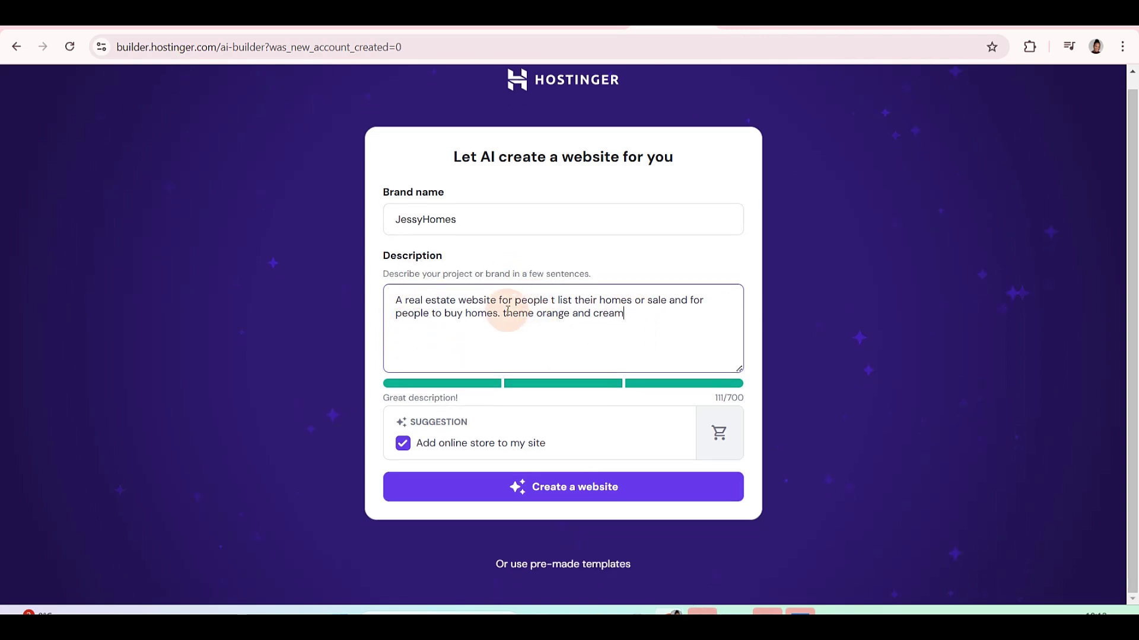
click(603, 494)
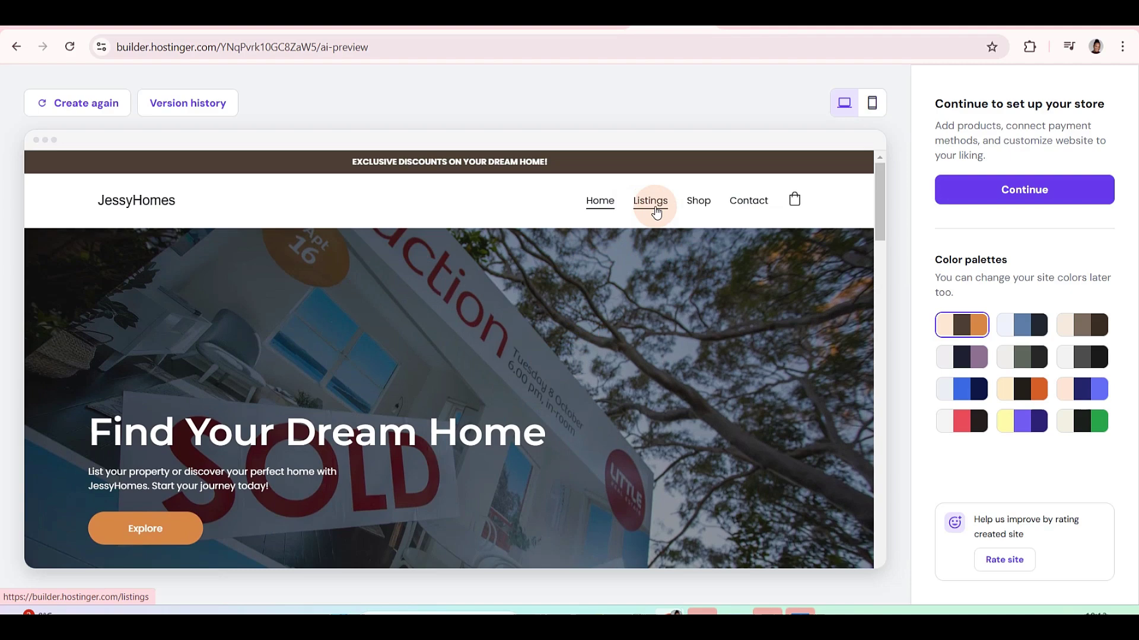
Examine the Listings page of the generated site, from the home images and location details down to the footer's contact and support areas
click(654, 208)
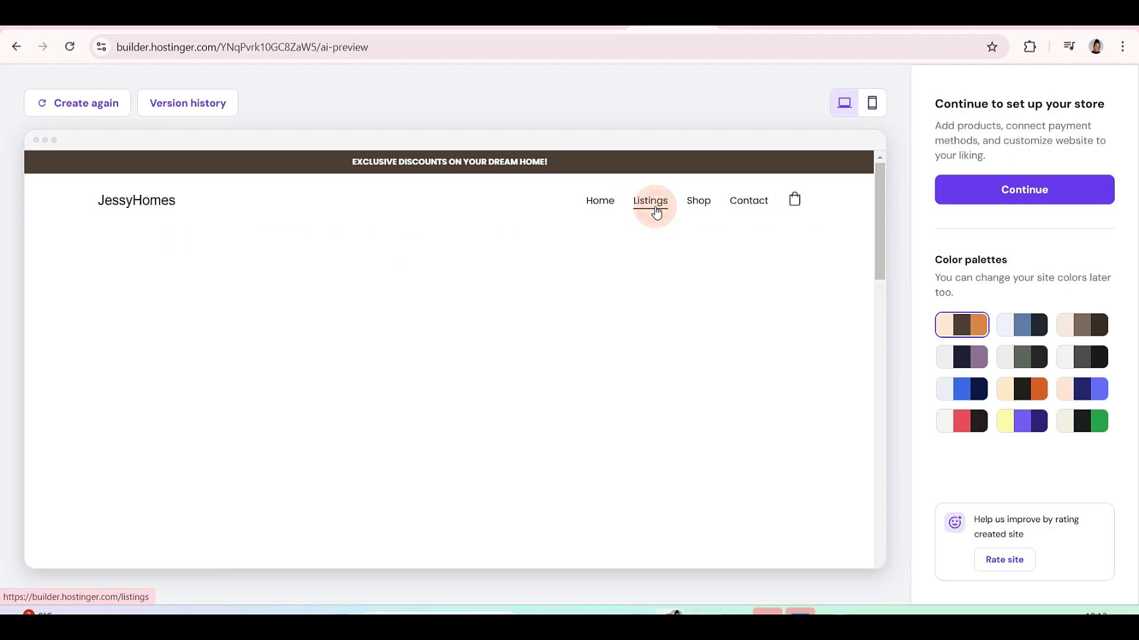
scroll(585, 368, down, 3)
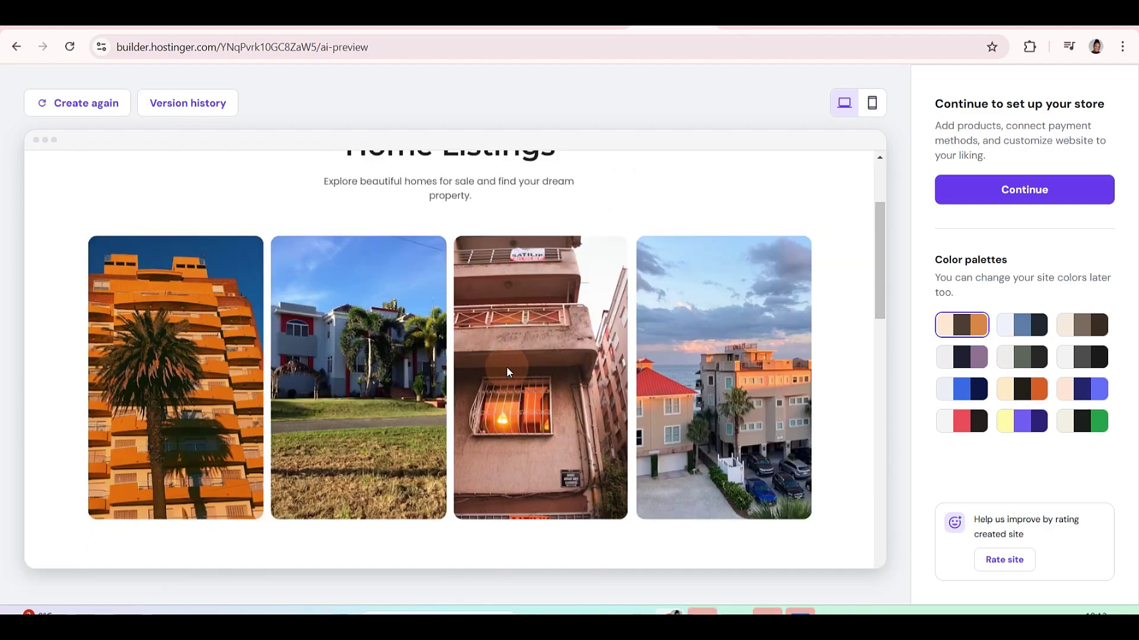
scroll(799, 385, down, 9)
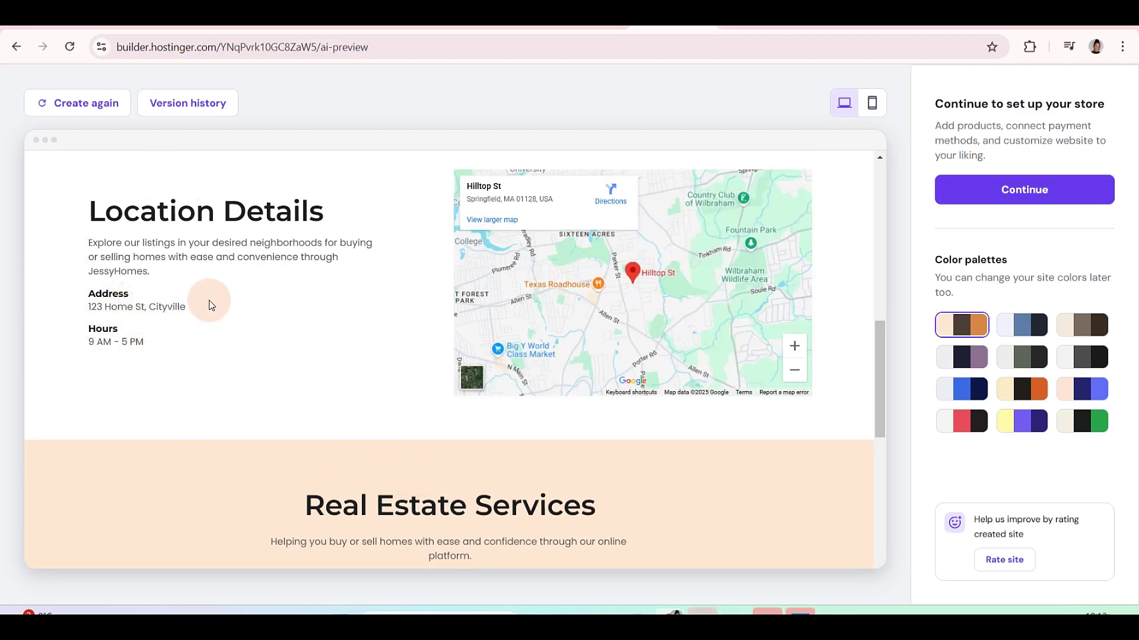
scroll(482, 495, down, 1)
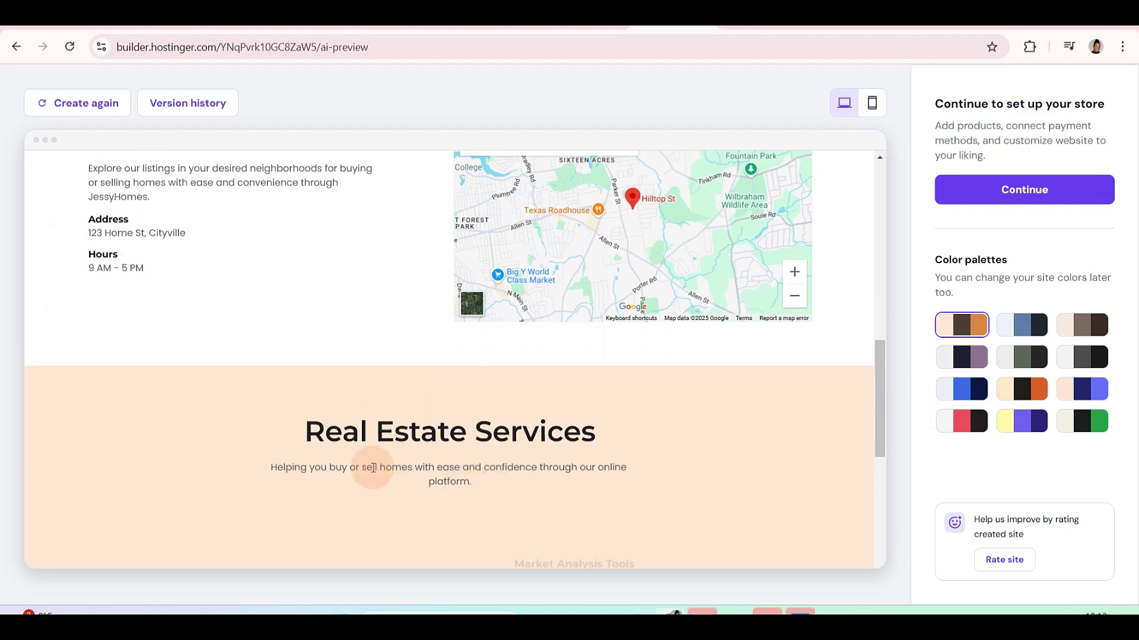
scroll(564, 491, down, 6)
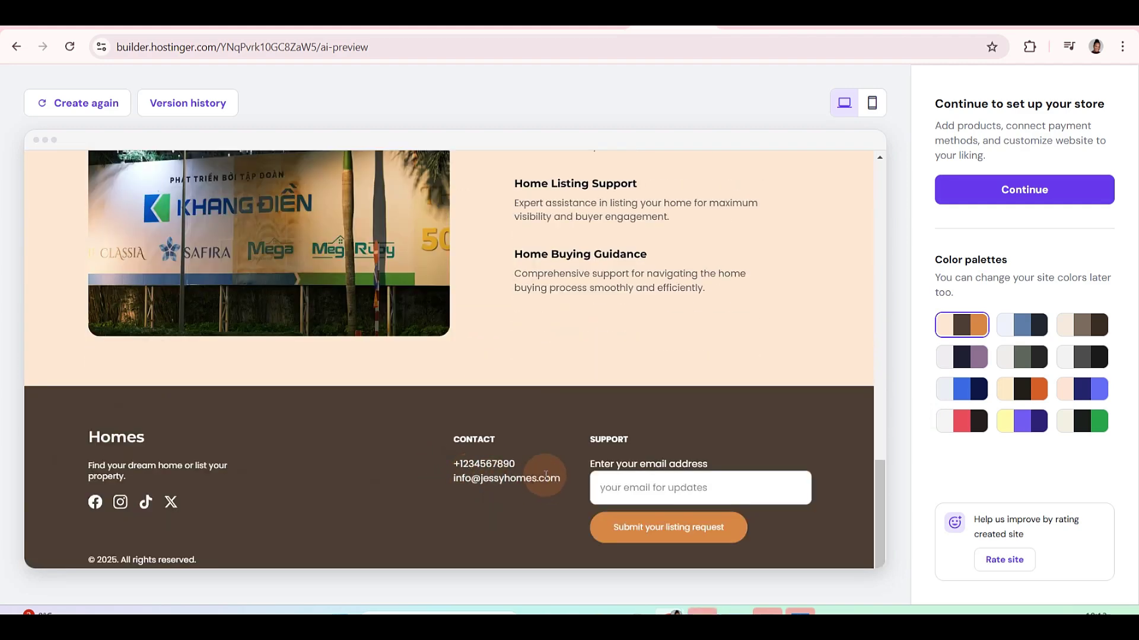
drag(565, 484, 536, 471)
drag(427, 491, 570, 481)
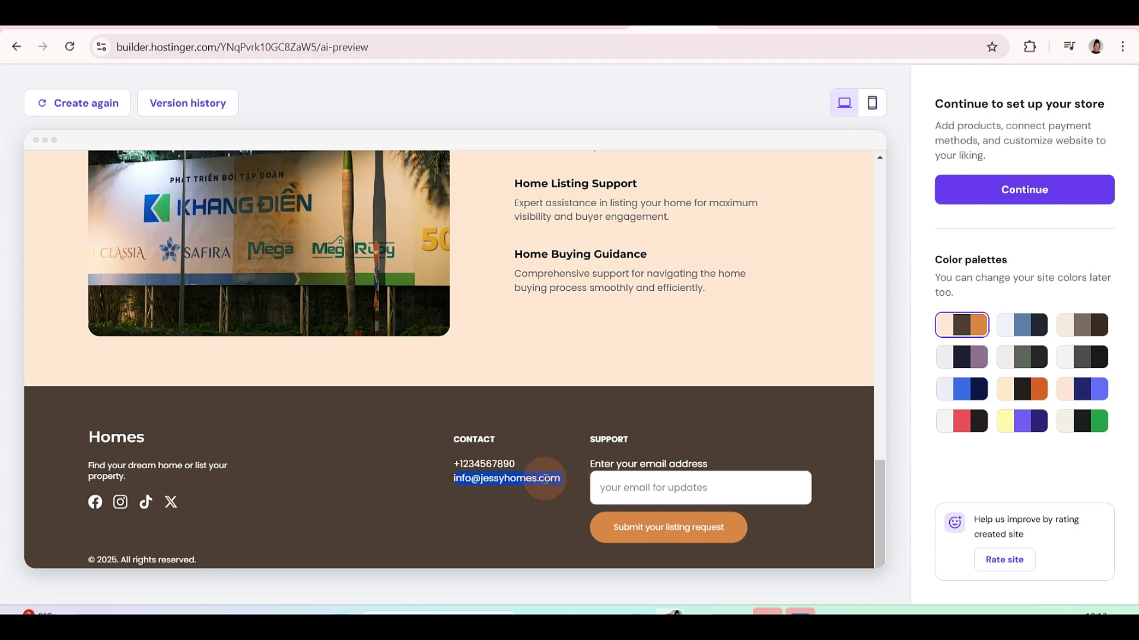
drag(732, 549, 700, 451)
drag(735, 549, 699, 446)
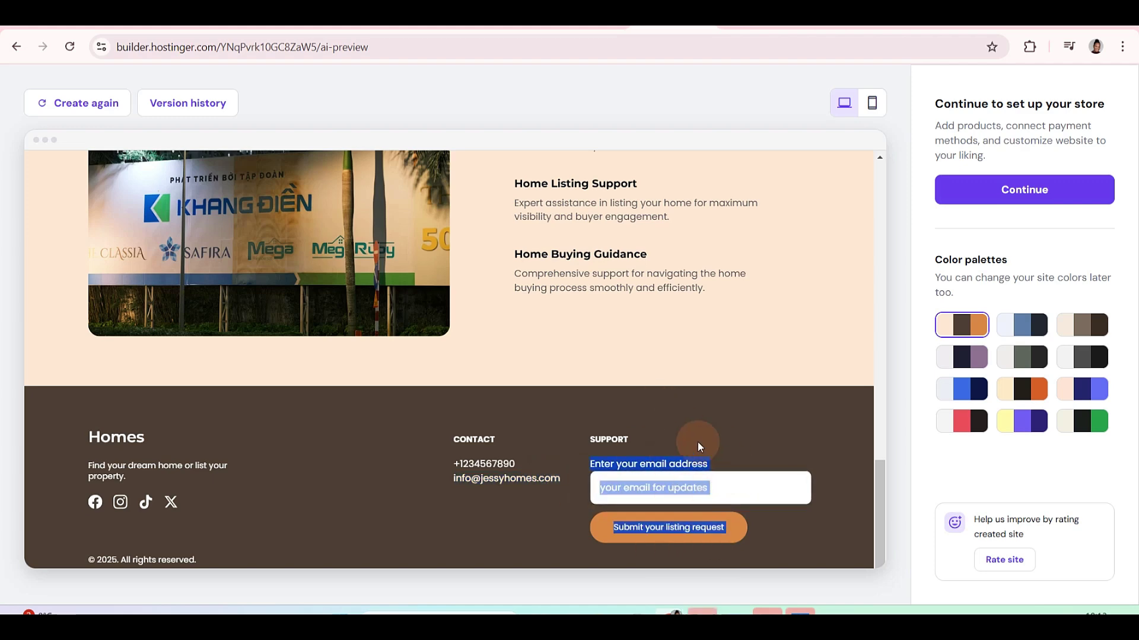
click(528, 353)
scroll(522, 350, up, 15)
Examine the product listings on the Shop page of the generated site preview
click(697, 201)
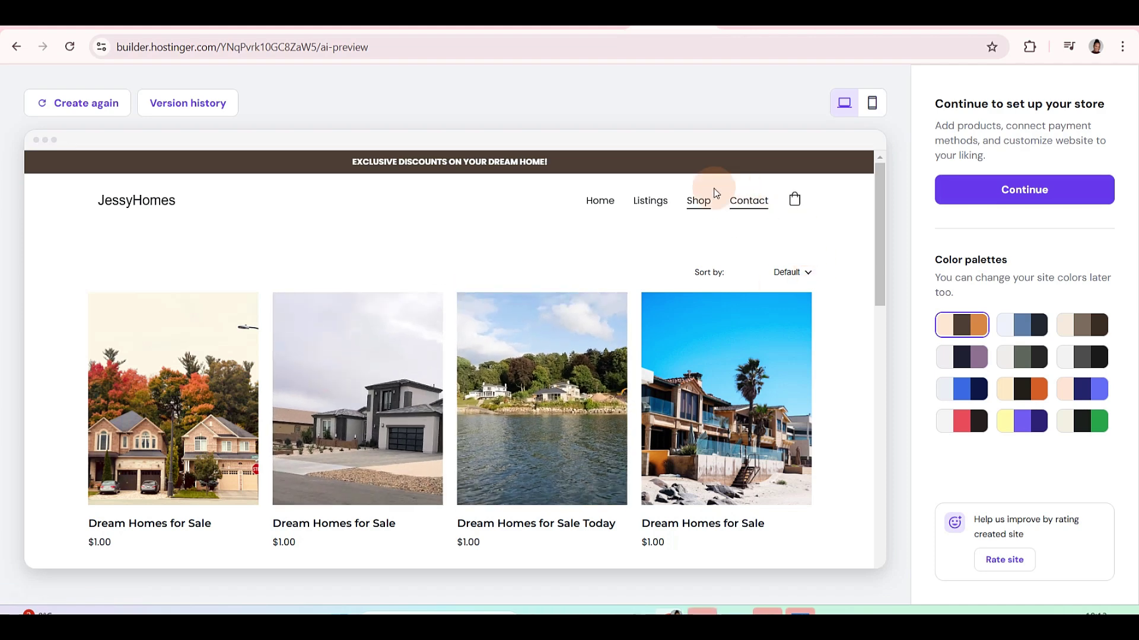
click(694, 210)
click(694, 209)
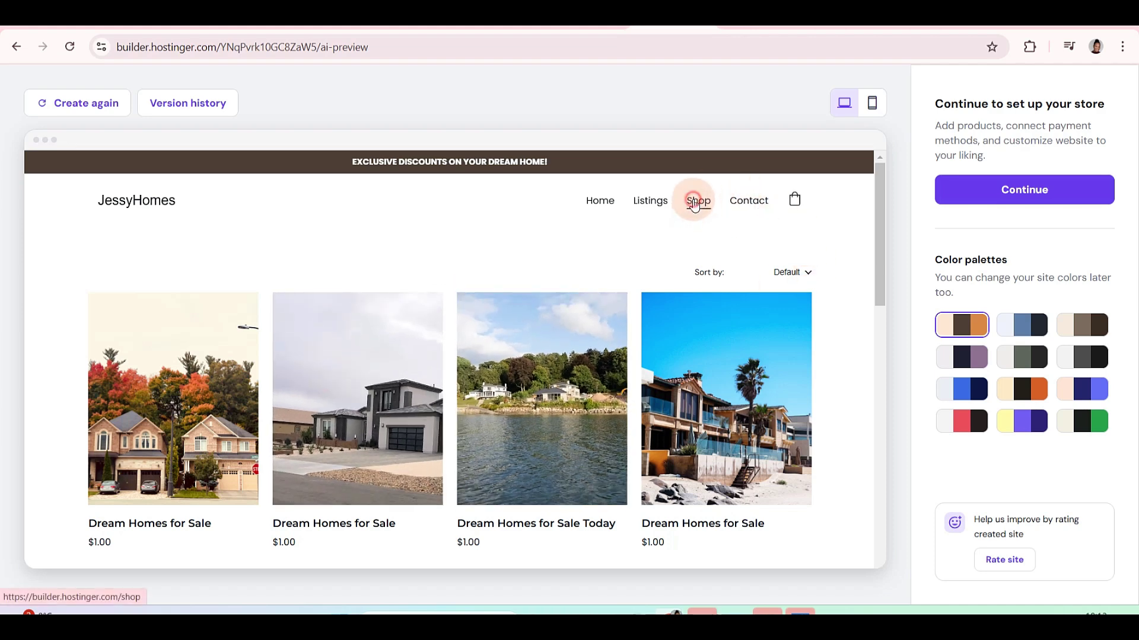
scroll(593, 321, down, 5)
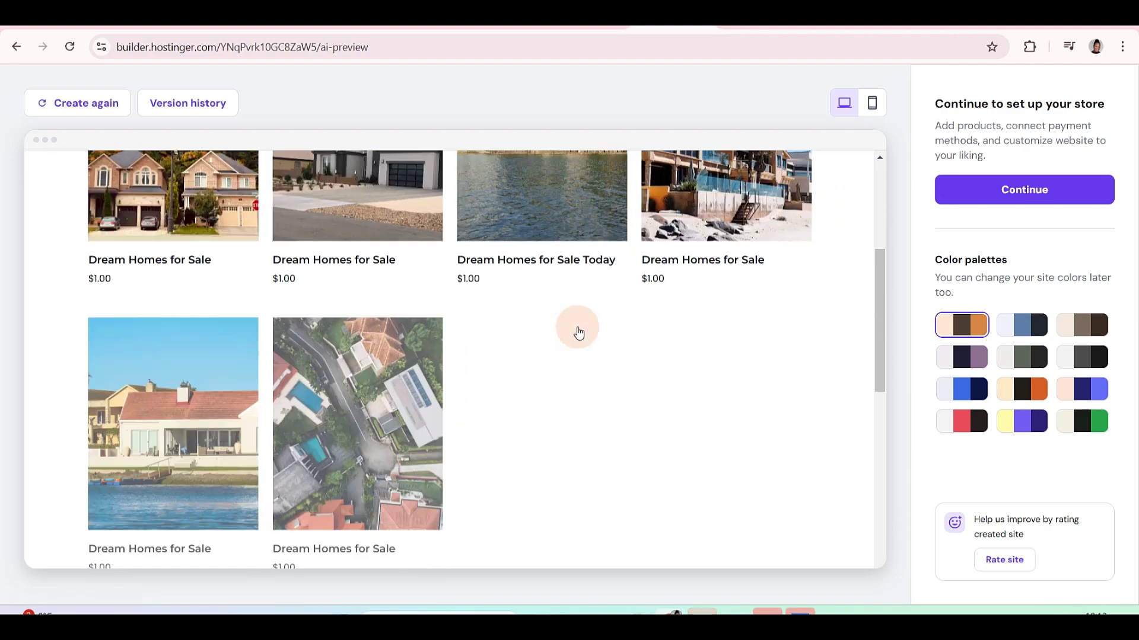
scroll(578, 331, down, 2)
scroll(580, 330, up, 4)
scroll(593, 391, up, 3)
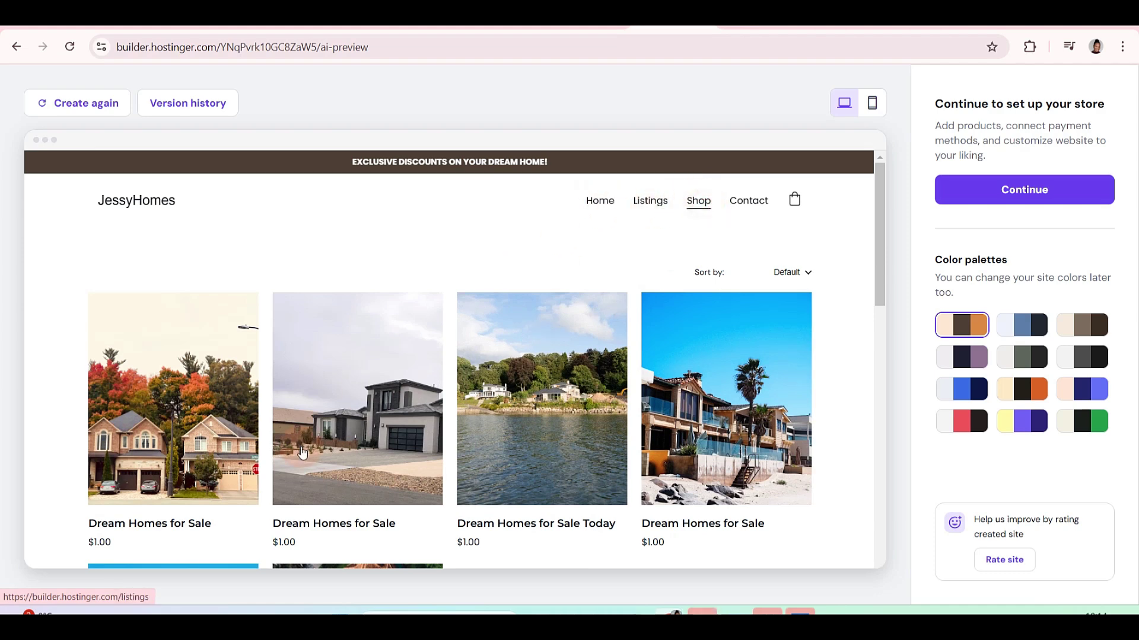
scroll(269, 475, down, 2)
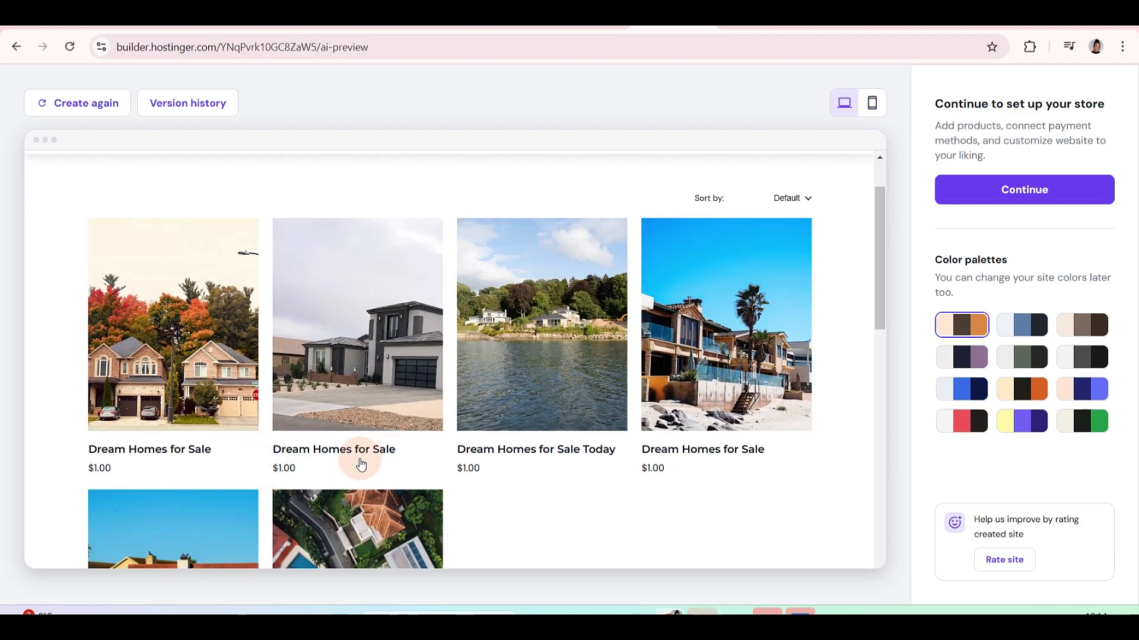
scroll(562, 438, down, 5)
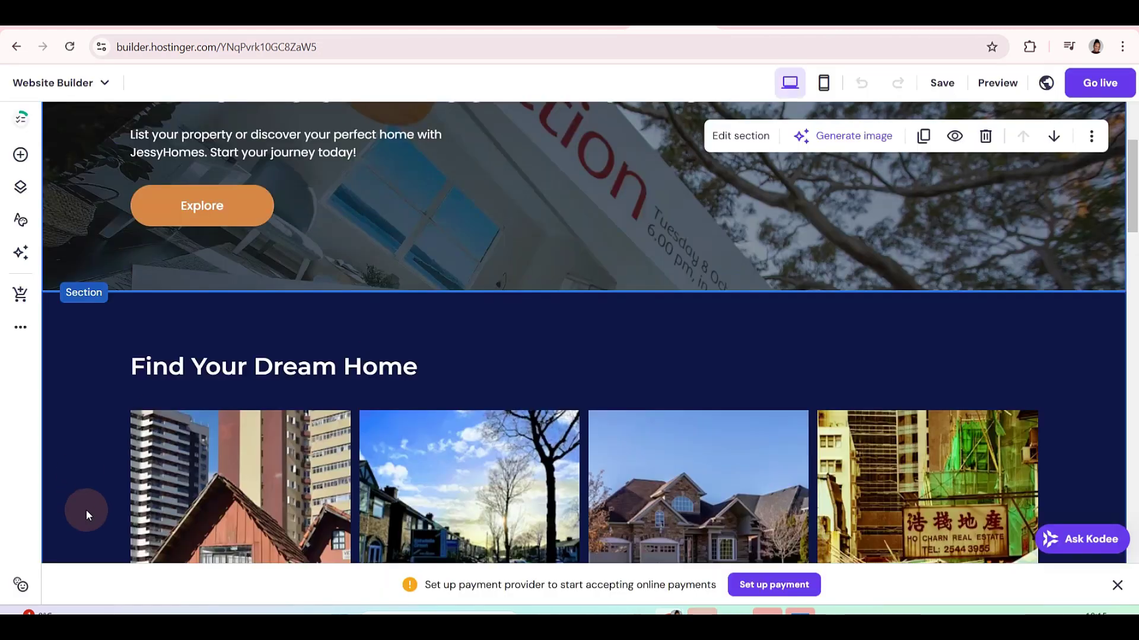
Open the site's Shop page in the website editor
scroll(907, 142, up, 1)
scroll(922, 147, up, 5)
click(895, 166)
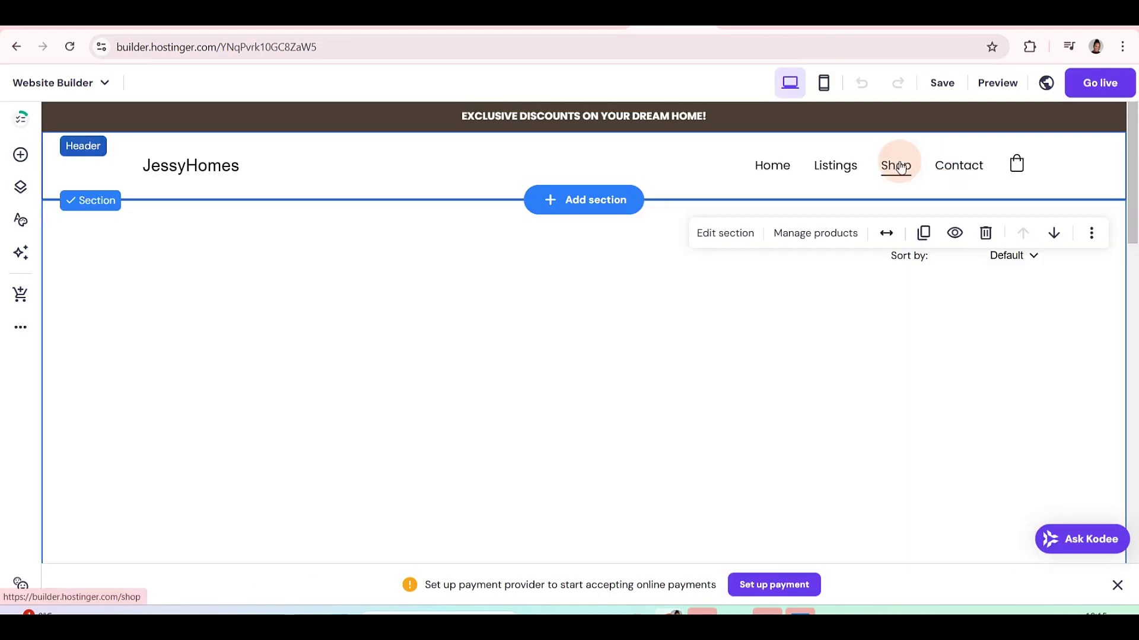
Rename the Shop page as New in the main navigation and save its page settings
click(21, 189)
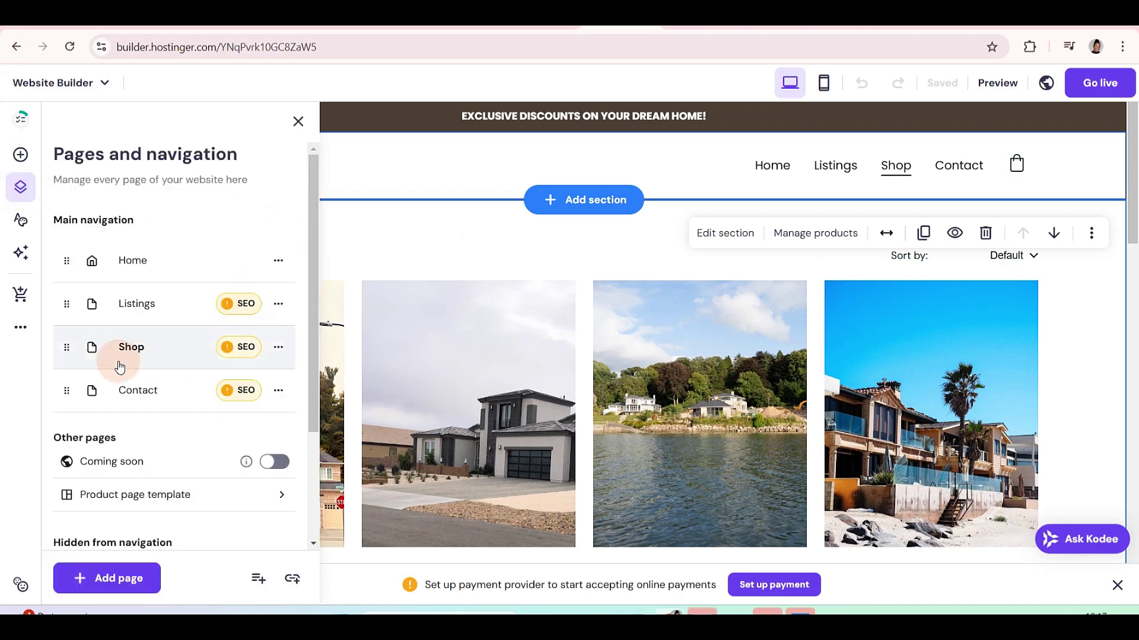
click(278, 347)
click(315, 371)
click(420, 278)
key(BackSpace)
key(BackSpace)
key(BackSpace)
key(BackSpace)
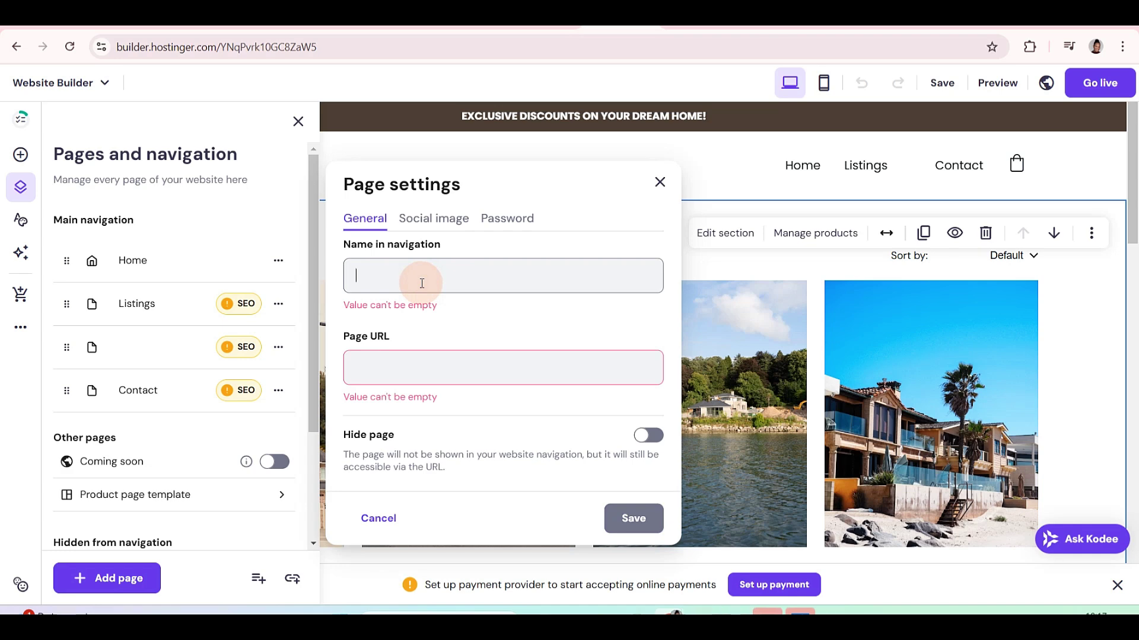
text(New)
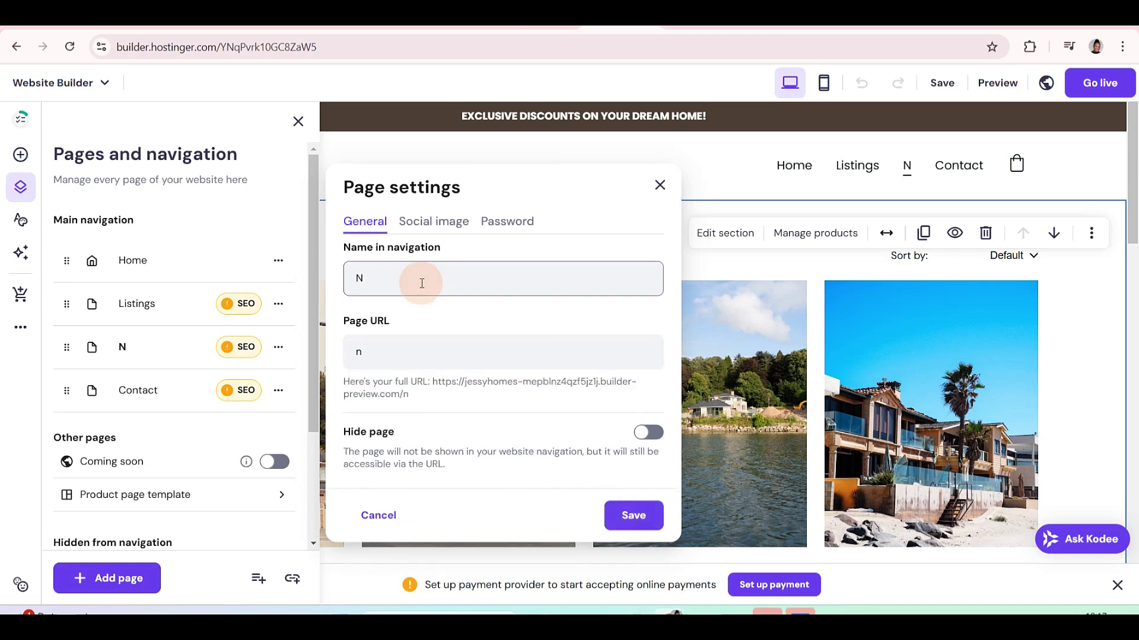
click(631, 526)
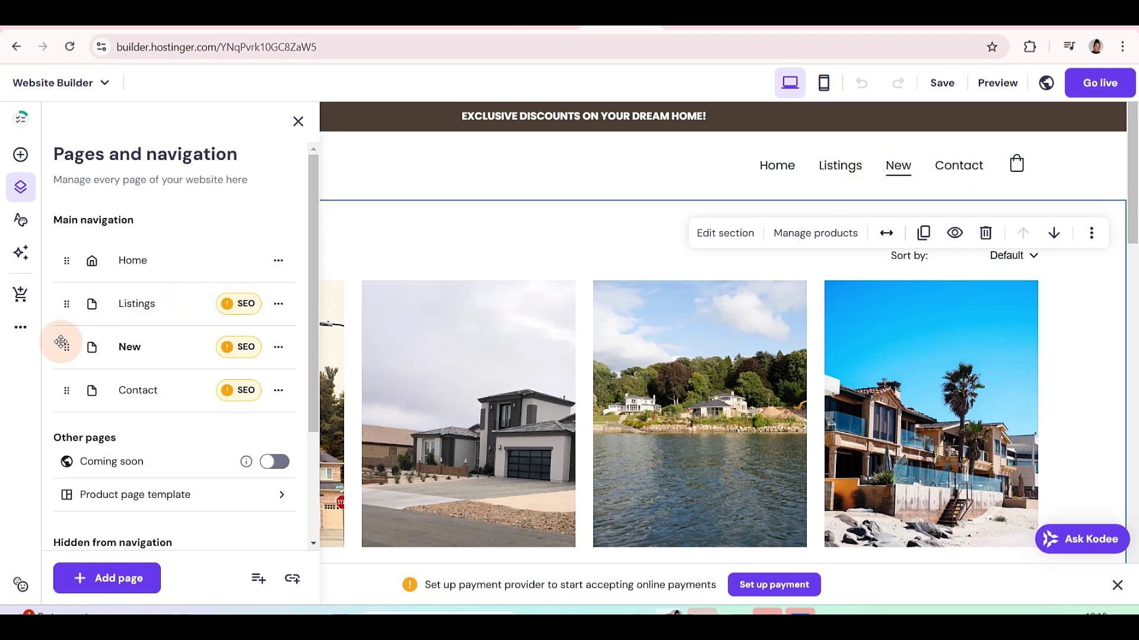
Open the Contact page in the editor and look over its inquiry form
click(162, 408)
scroll(528, 269, down, 2)
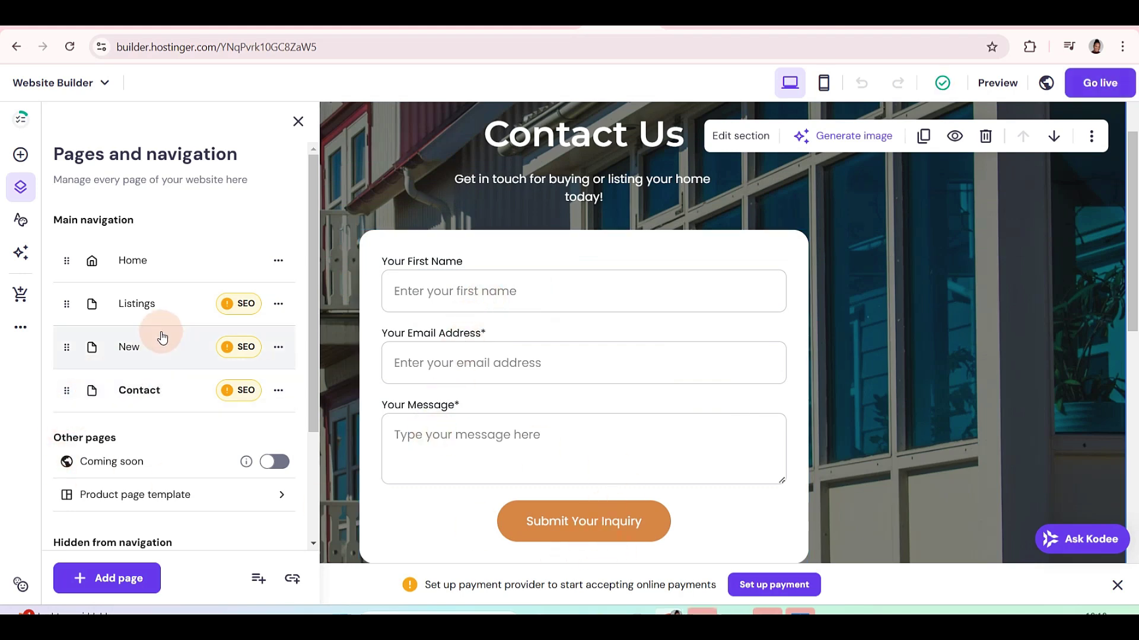
scroll(158, 332, down, 2)
scroll(160, 333, down, 1)
scroll(160, 332, up, 3)
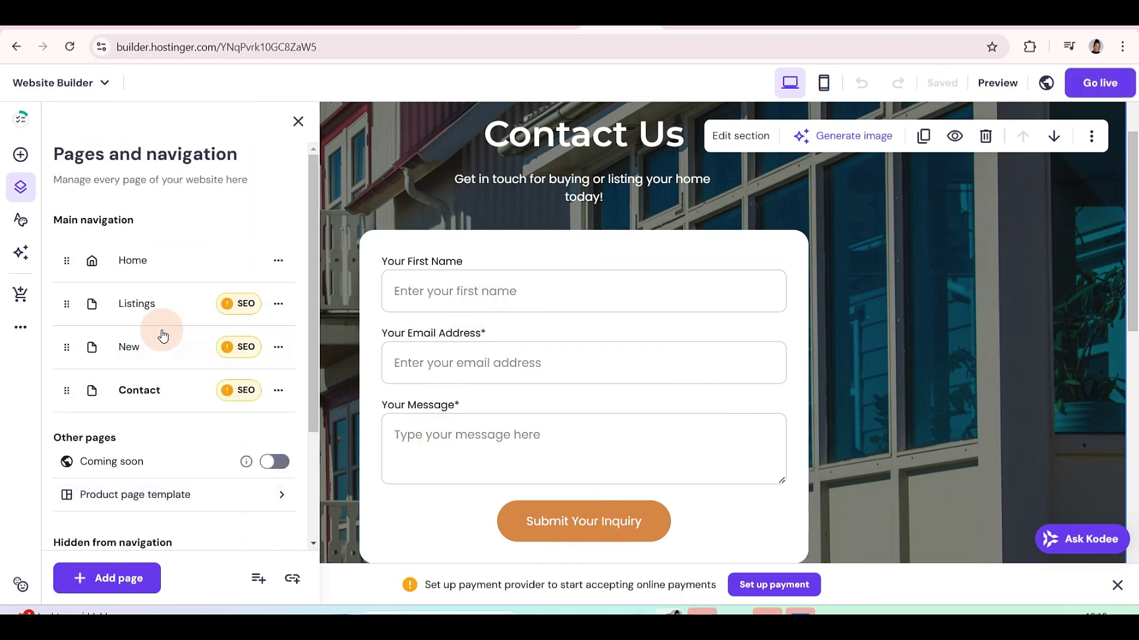
Open the Home page in the editor and examine its sections, from the hero banner through products and customer reviews to the footer
click(146, 262)
scroll(753, 439, down, 4)
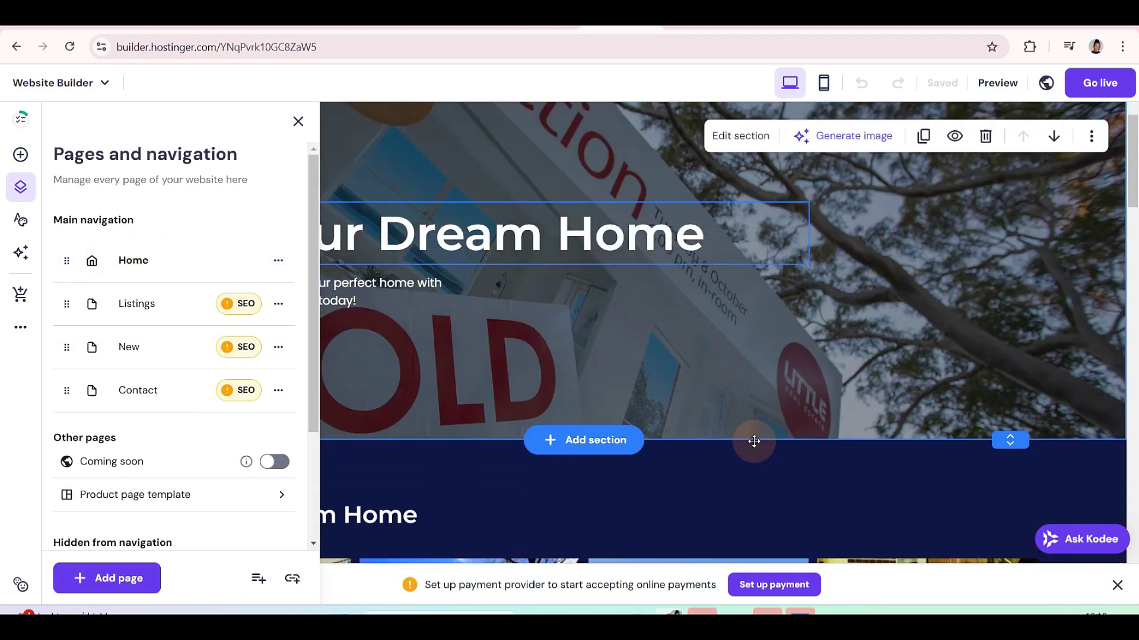
click(756, 441)
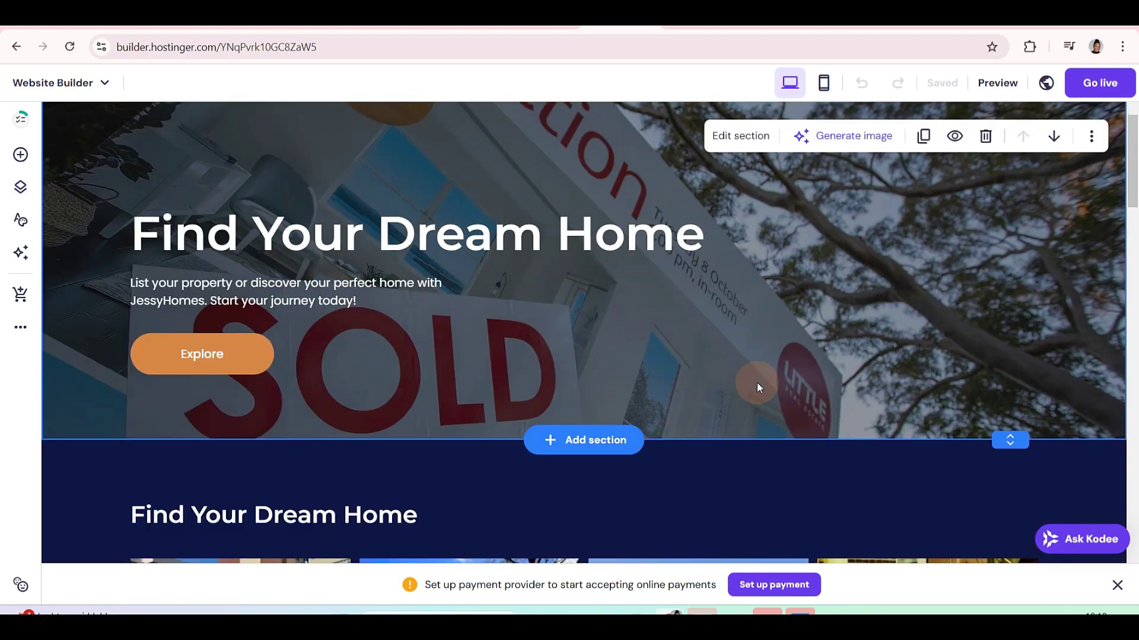
scroll(865, 400, down, 7)
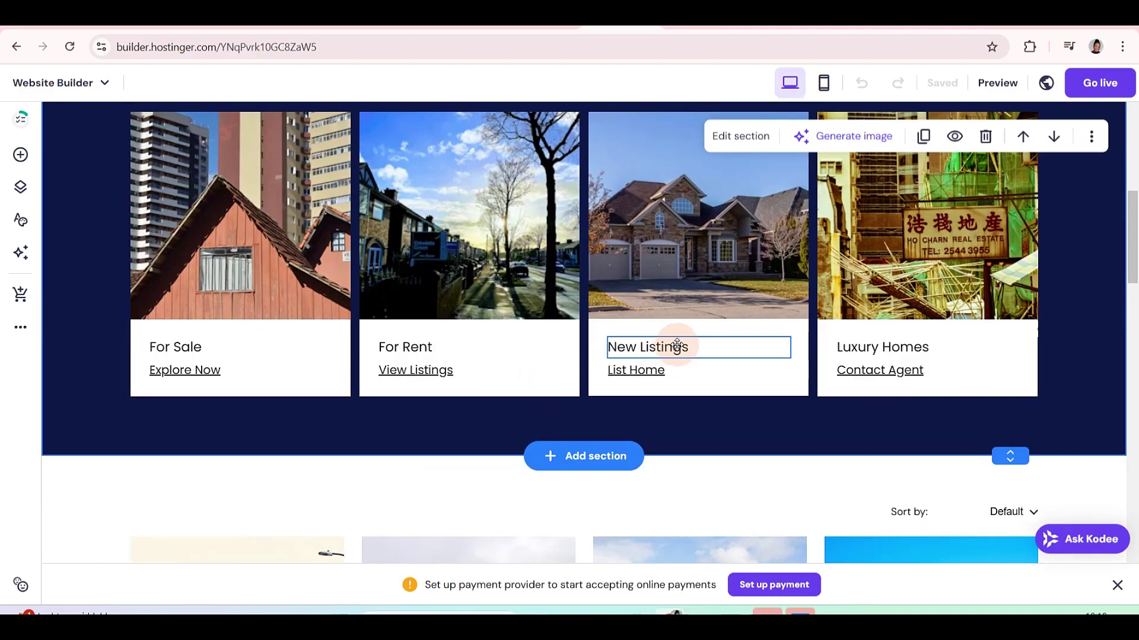
scroll(948, 333, up, 4)
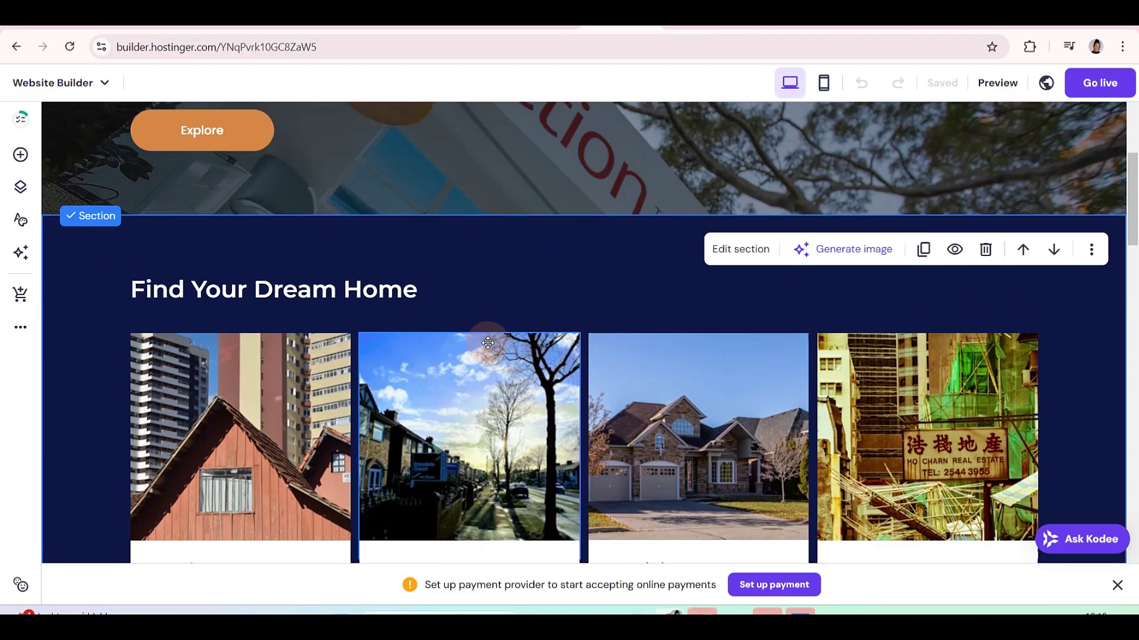
scroll(488, 344, down, 9)
scroll(488, 348, down, 10)
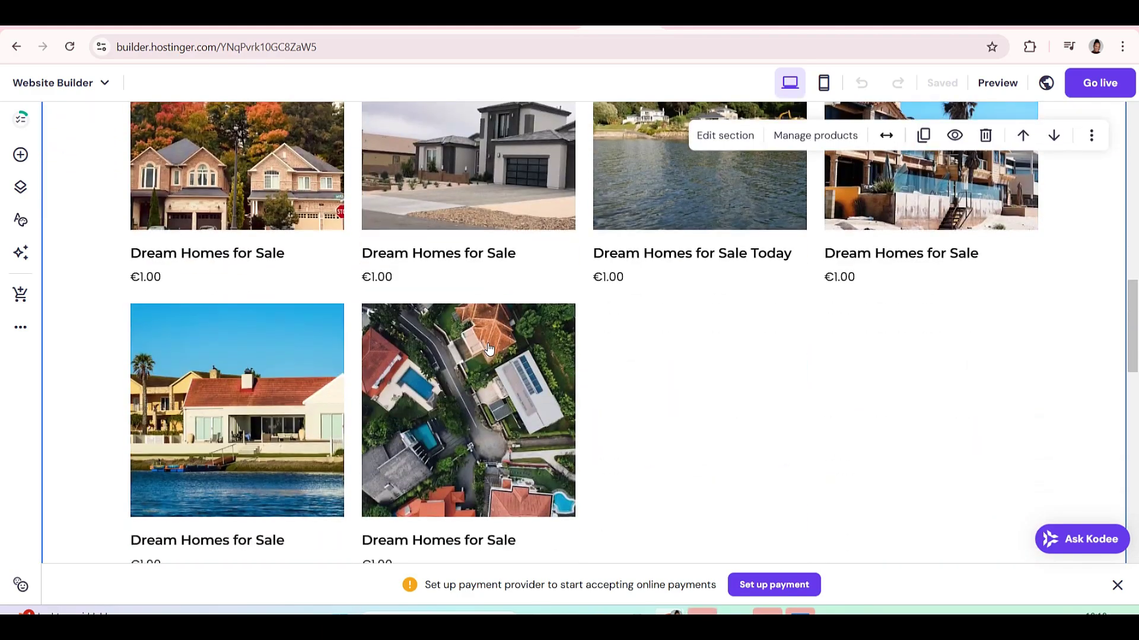
scroll(402, 384, down, 6)
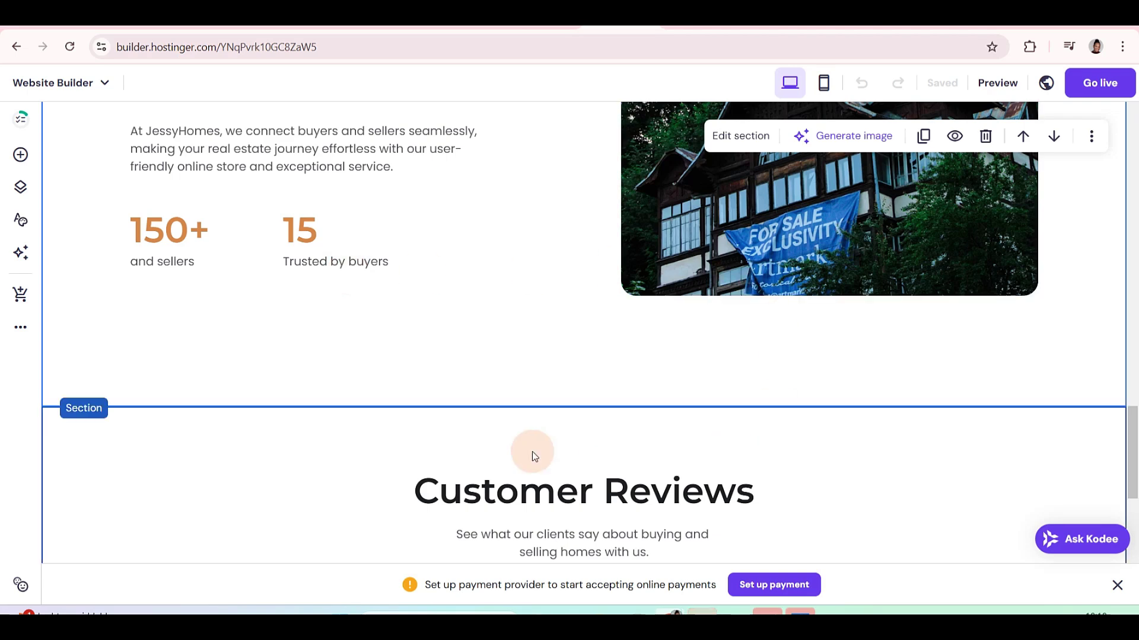
scroll(643, 370, up, 4)
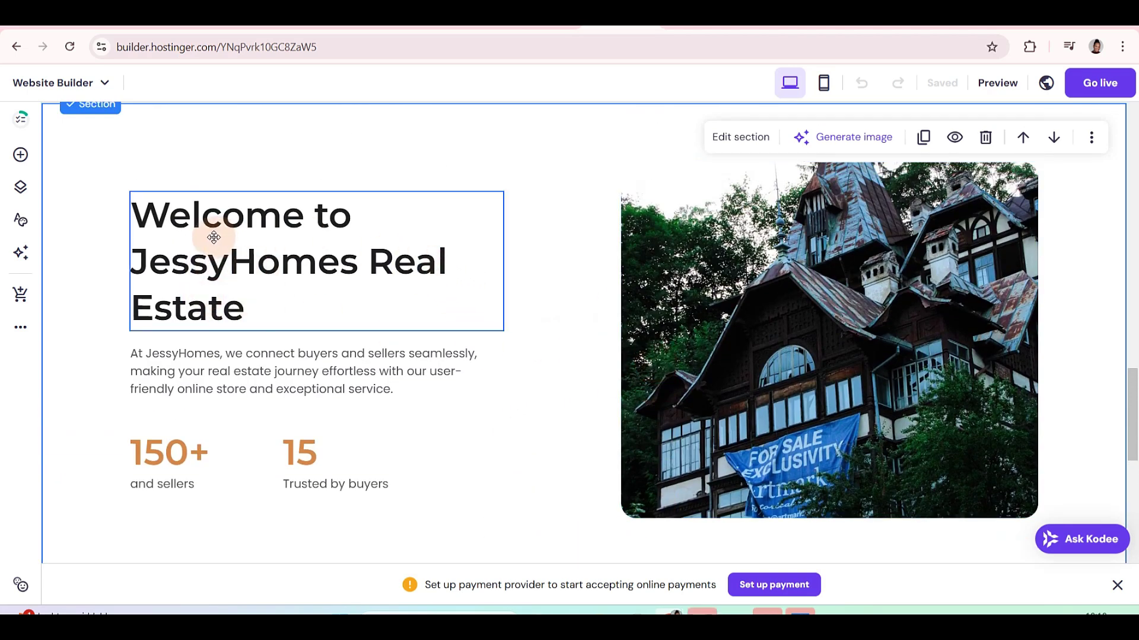
scroll(961, 301, down, 12)
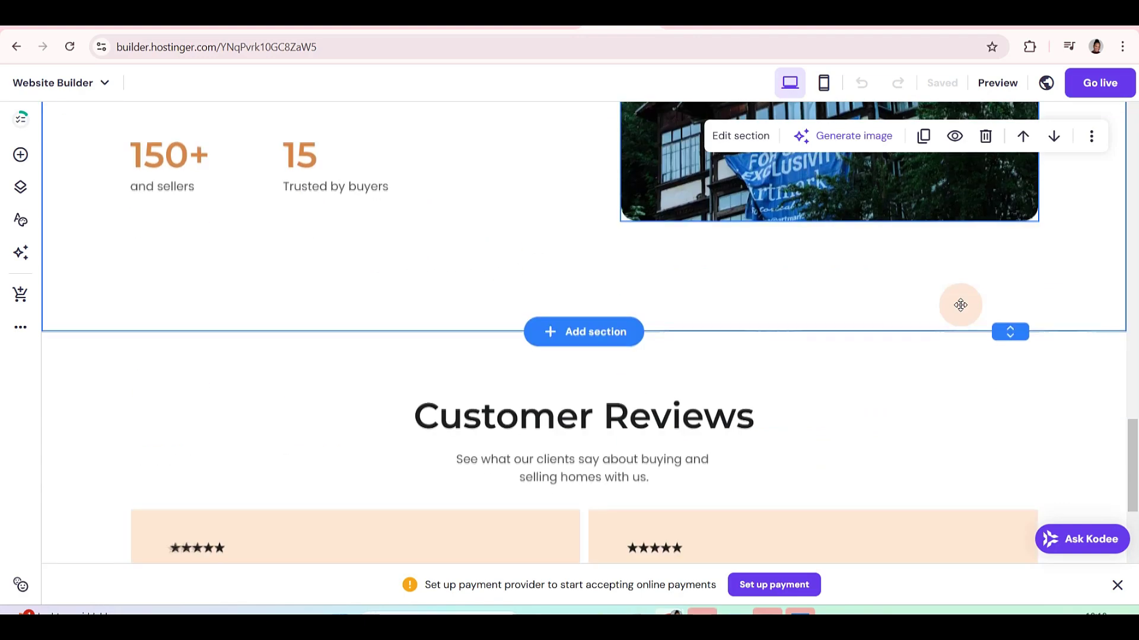
scroll(960, 310, down, 1)
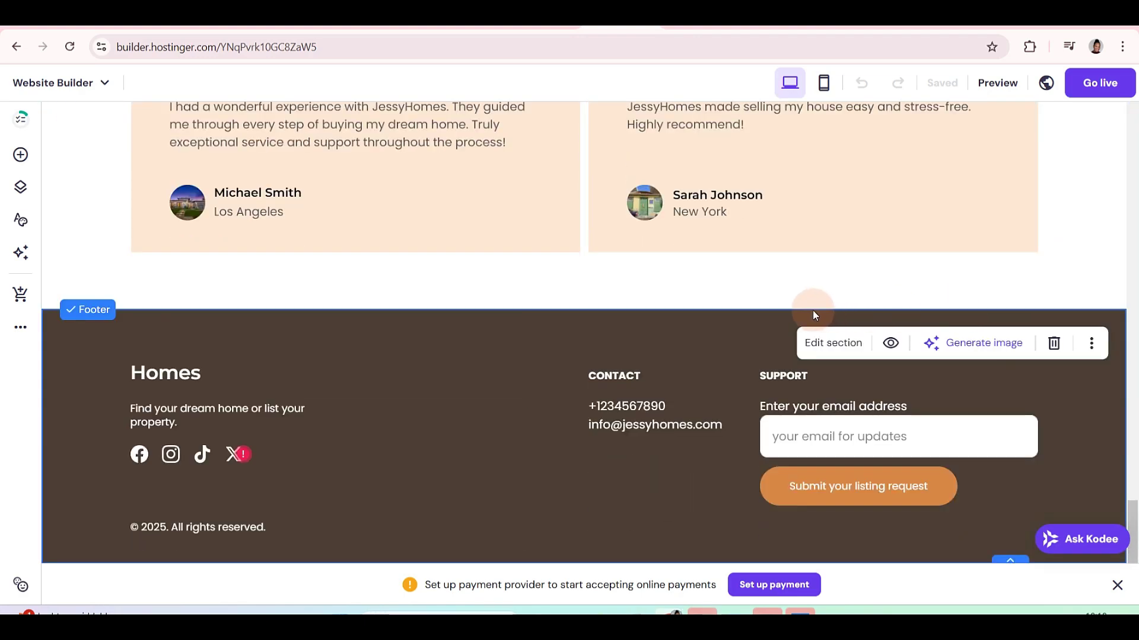
Check the footer's editable phone number, email address and social media icons by selecting each of them
click(632, 404)
double_click(628, 407)
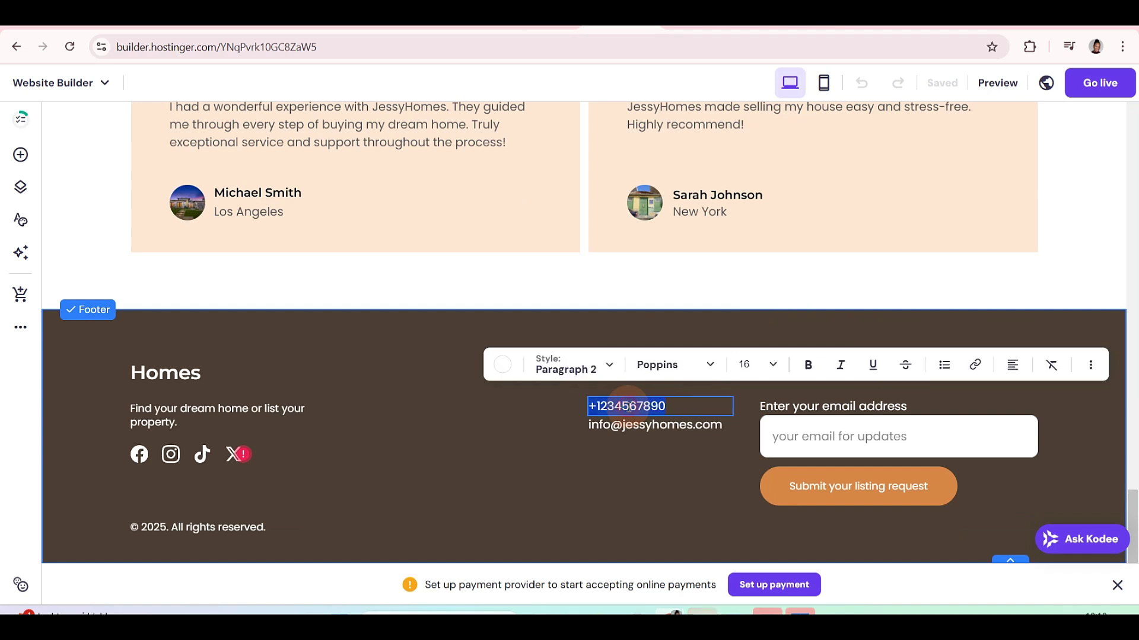
click(659, 425)
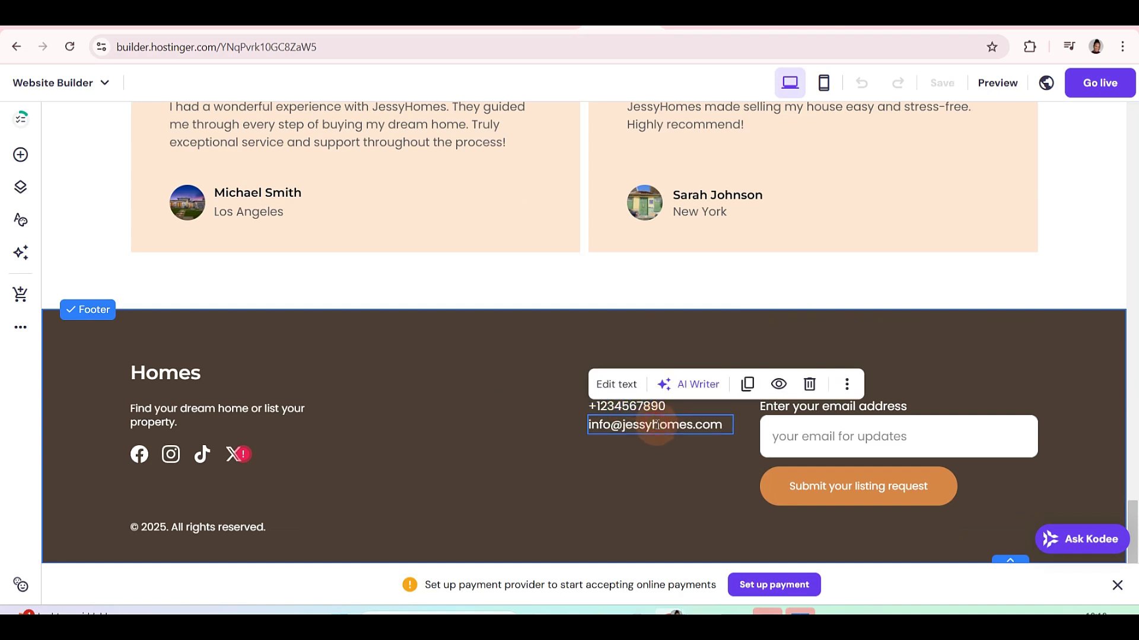
click(719, 425)
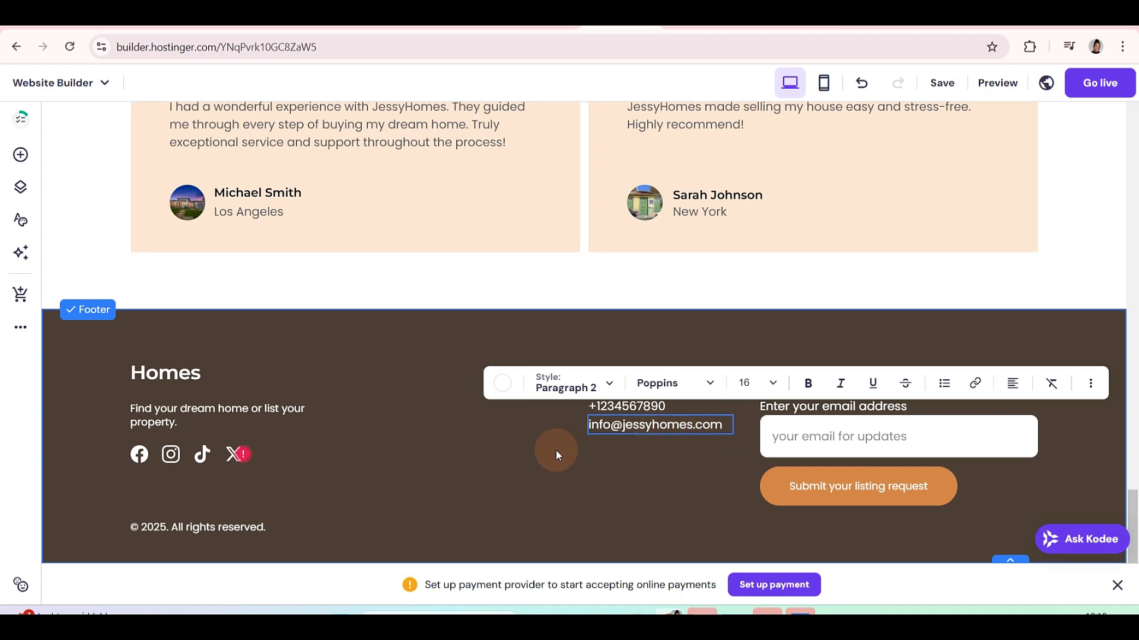
click(170, 452)
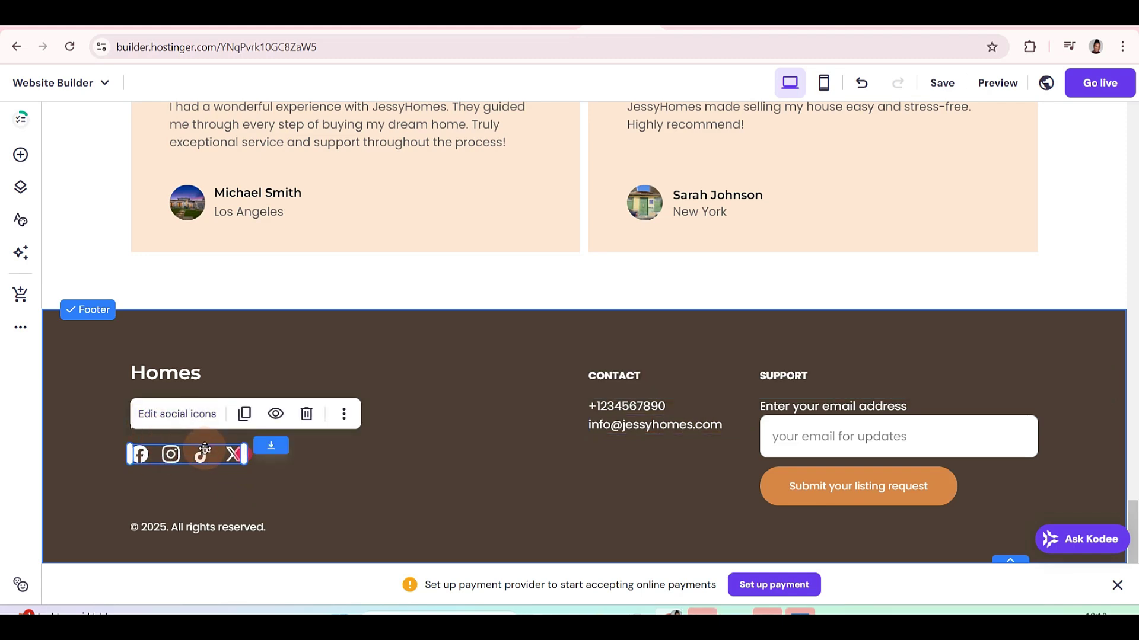
Open the site setup checklist and read through its website and online store setup tasks
scroll(119, 296, up, 10)
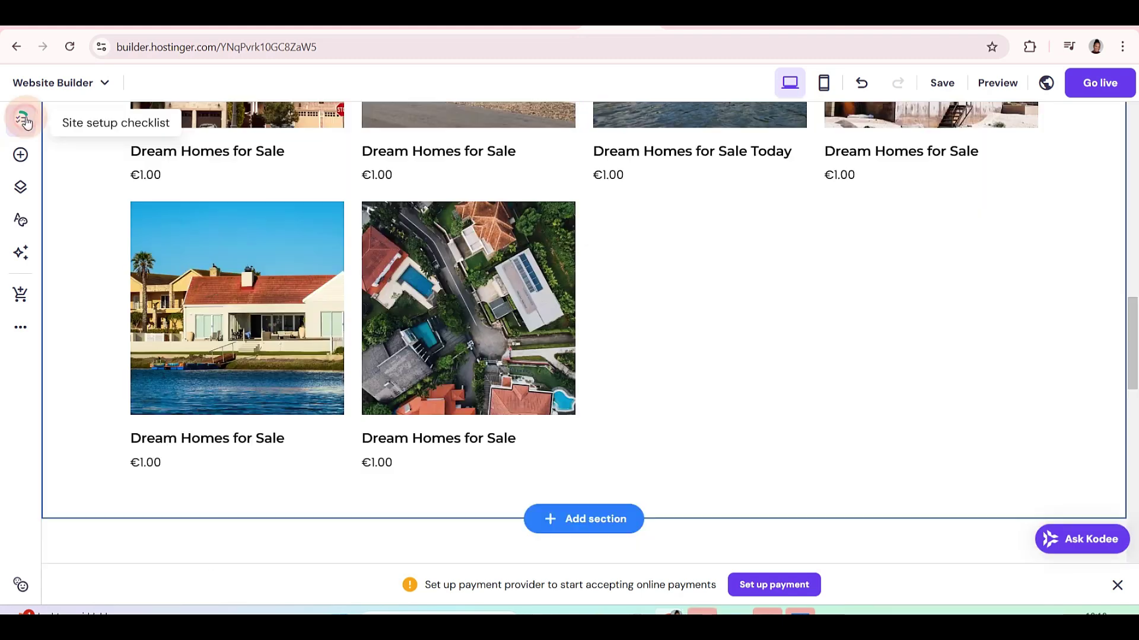
click(26, 120)
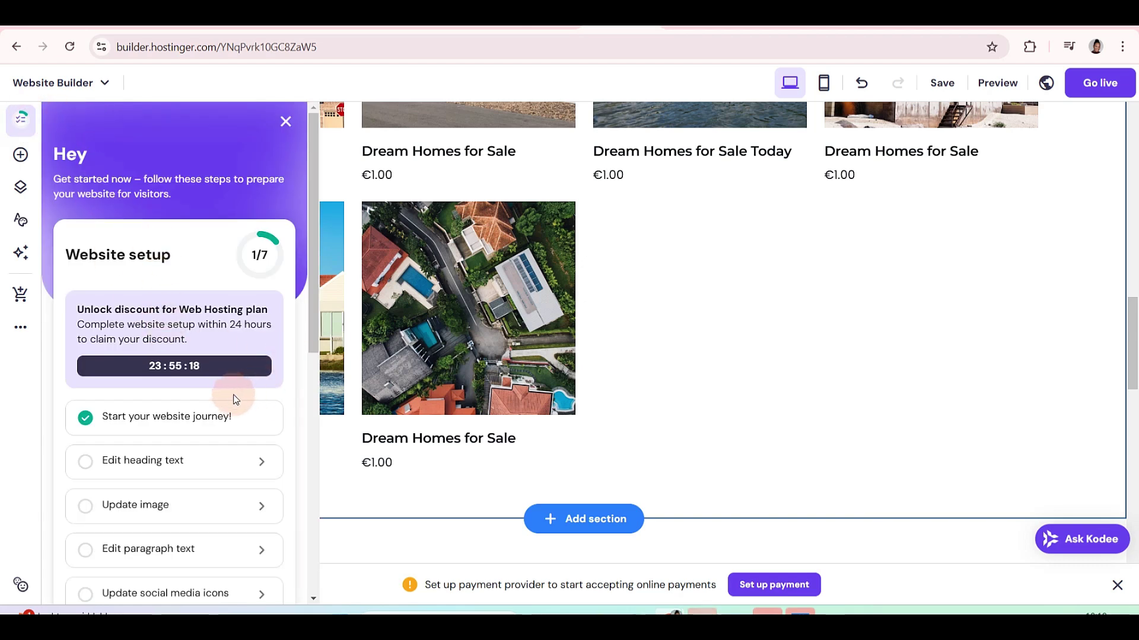
scroll(228, 398, down, 1)
scroll(220, 402, down, 2)
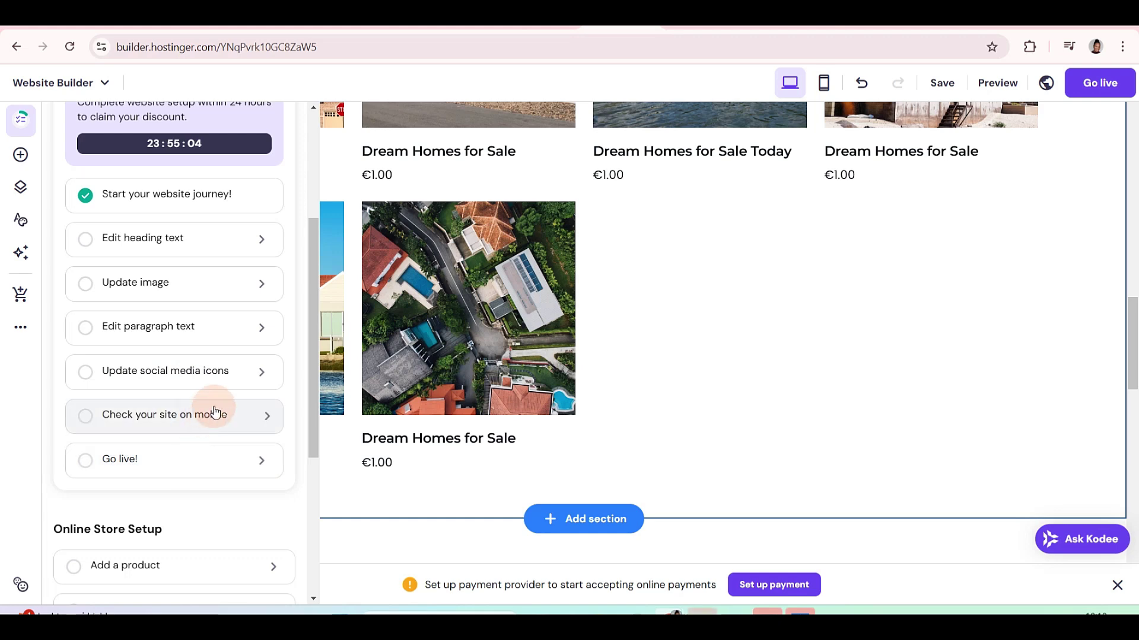
Carry out the setup checklist's mobile check by reviewing the Home page in mobile view and in mobile preview
click(236, 436)
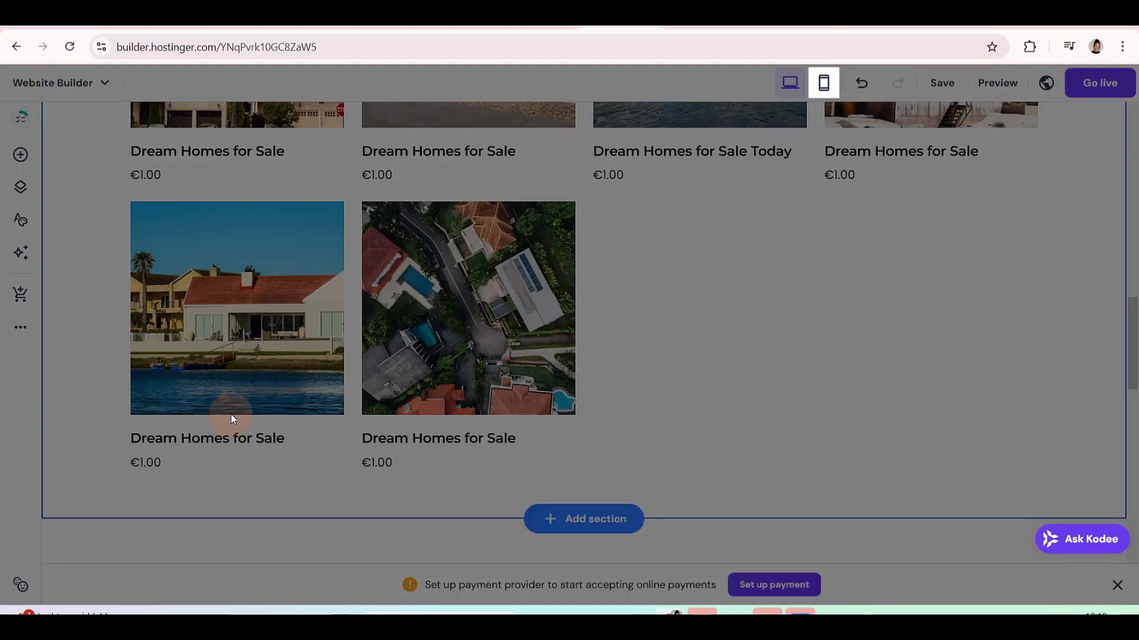
click(823, 83)
scroll(563, 285, up, 15)
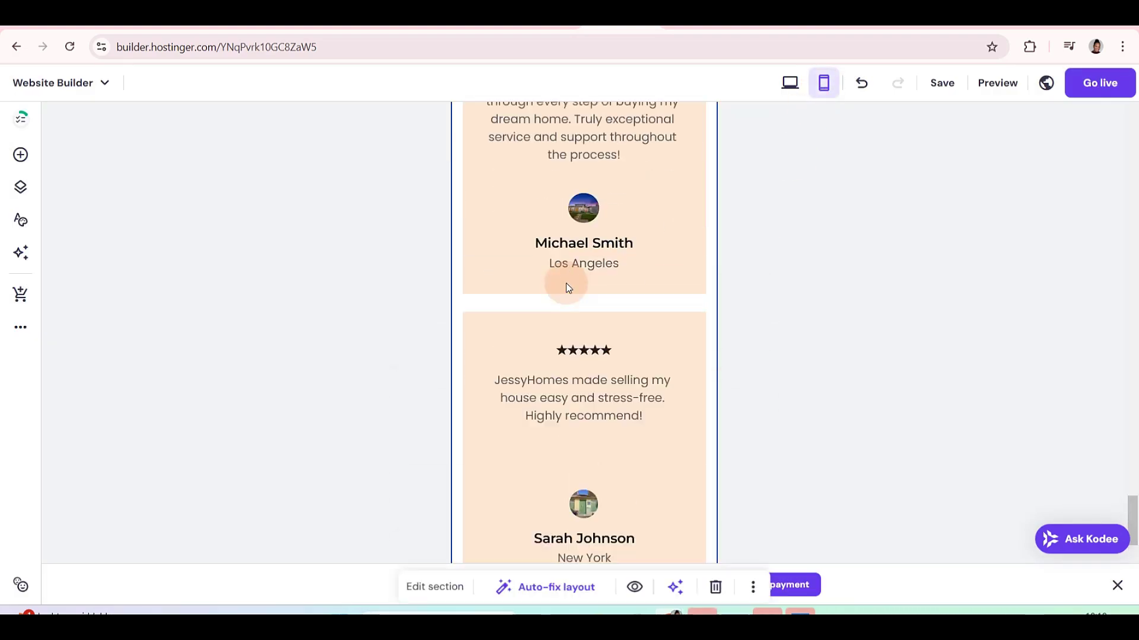
scroll(569, 285, up, 12)
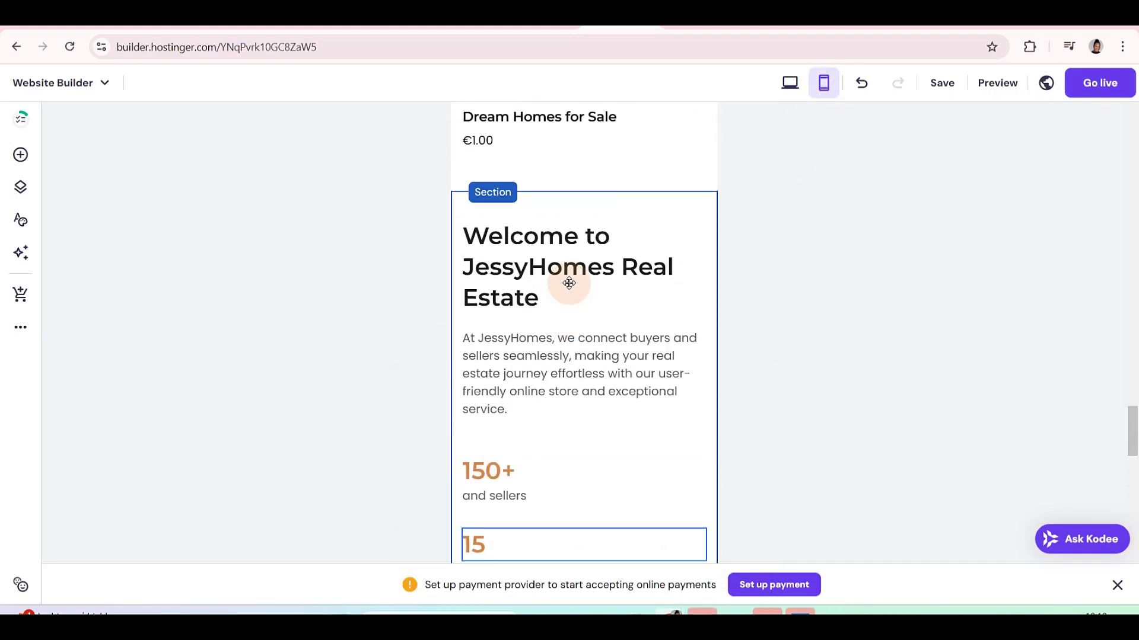
scroll(575, 287, up, 10)
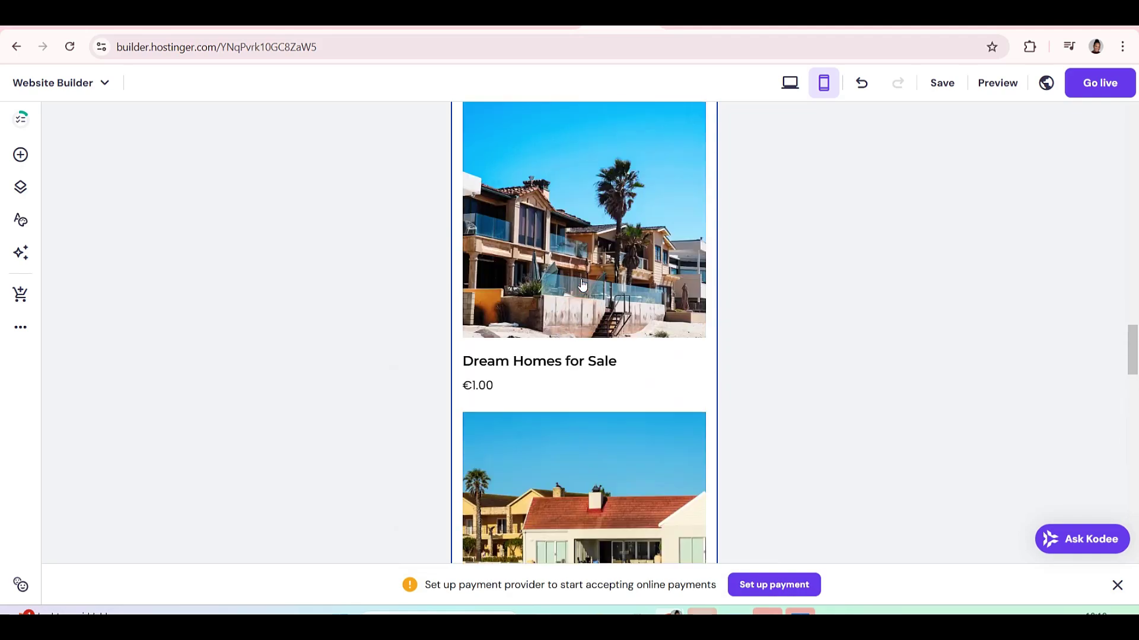
scroll(591, 285, up, 6)
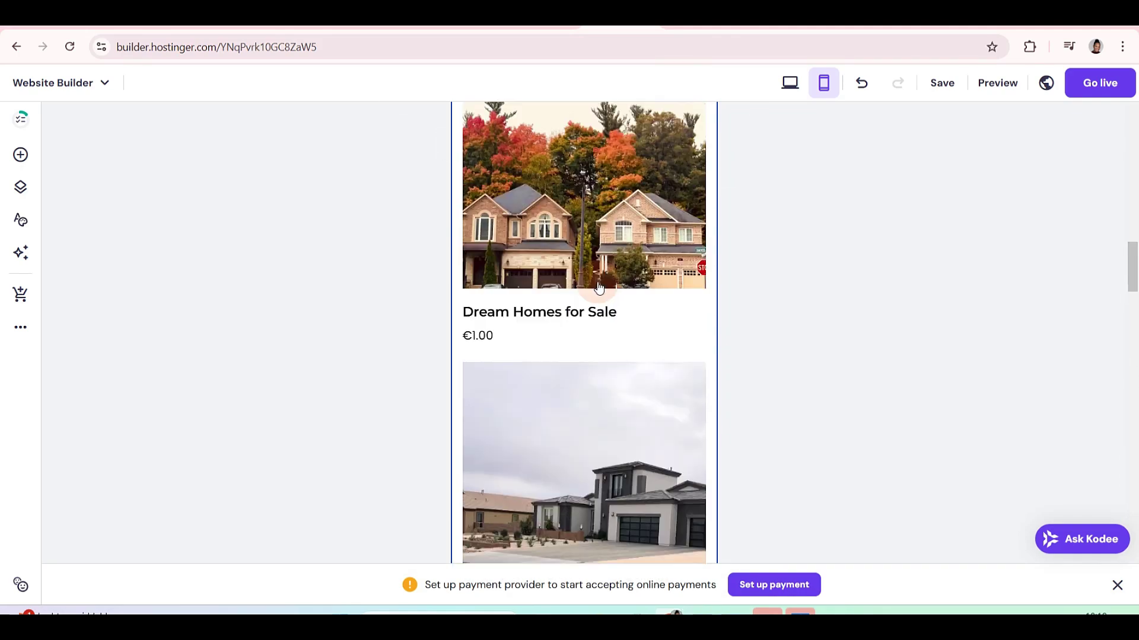
click(991, 84)
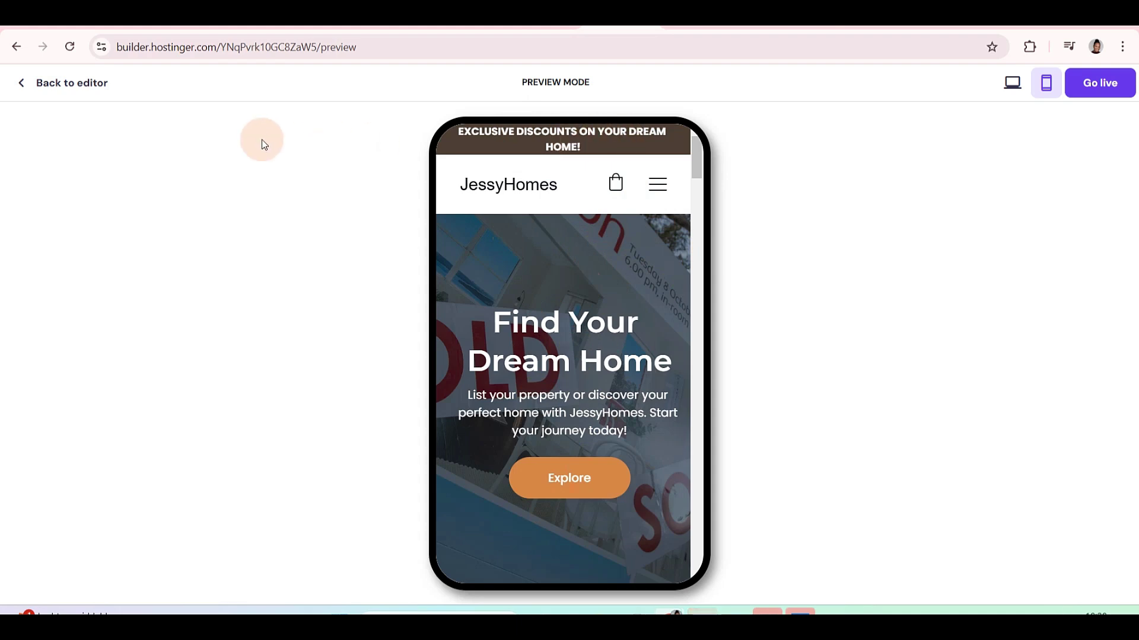
click(21, 96)
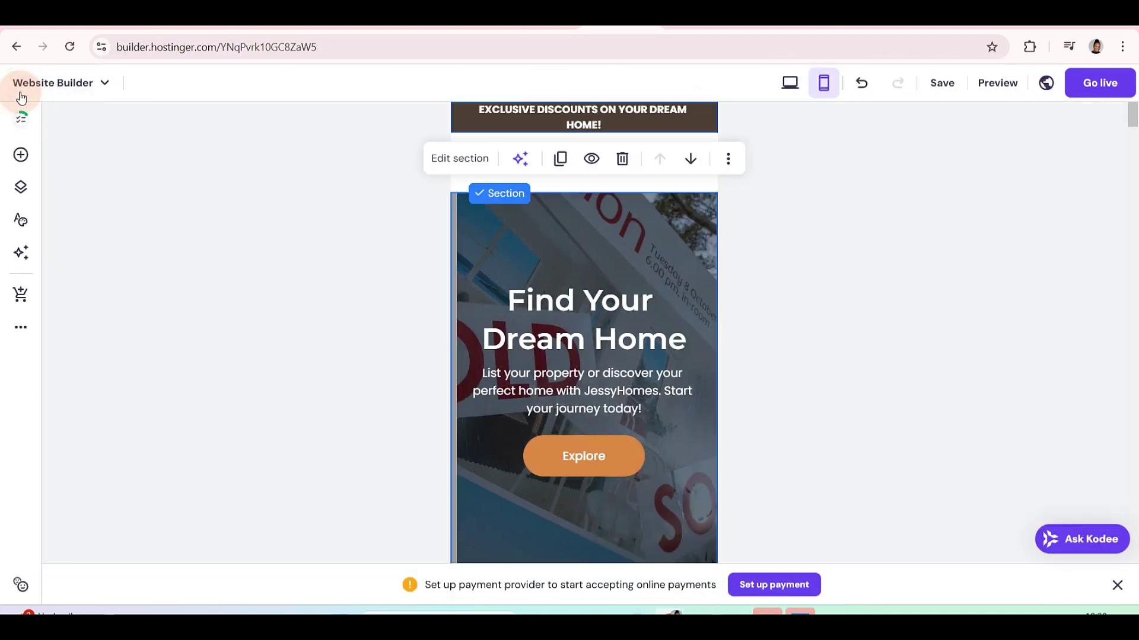
Return the editor to desktop view and delete the sticky bar reading "EXCLUSIVE DISCOUNTS ON YOUR DREAM HOME!"
click(799, 84)
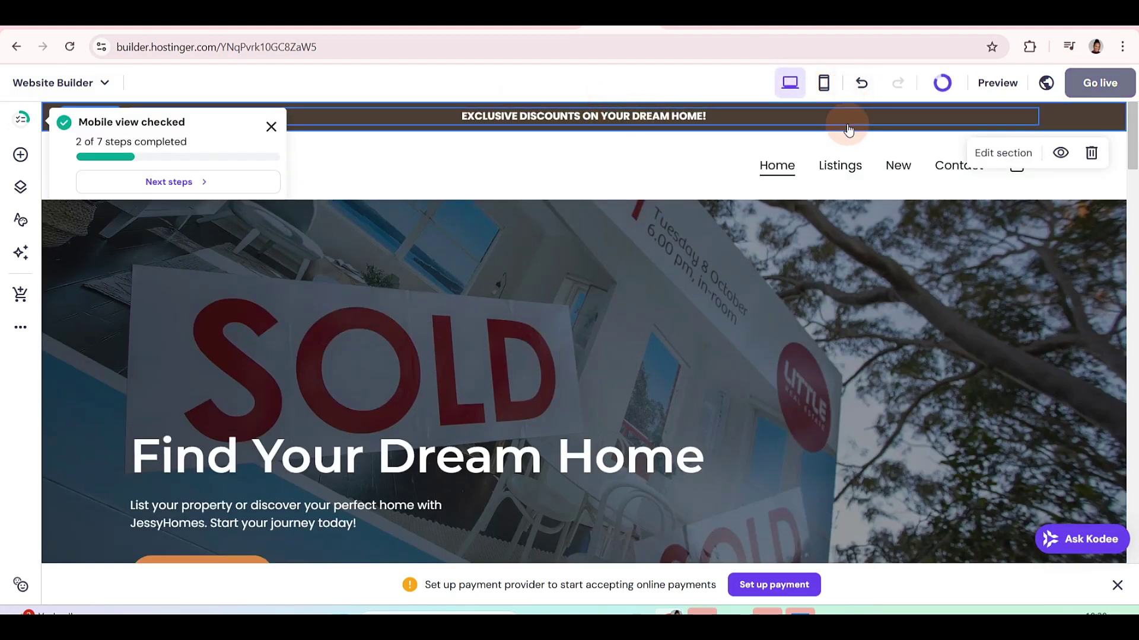
click(1093, 155)
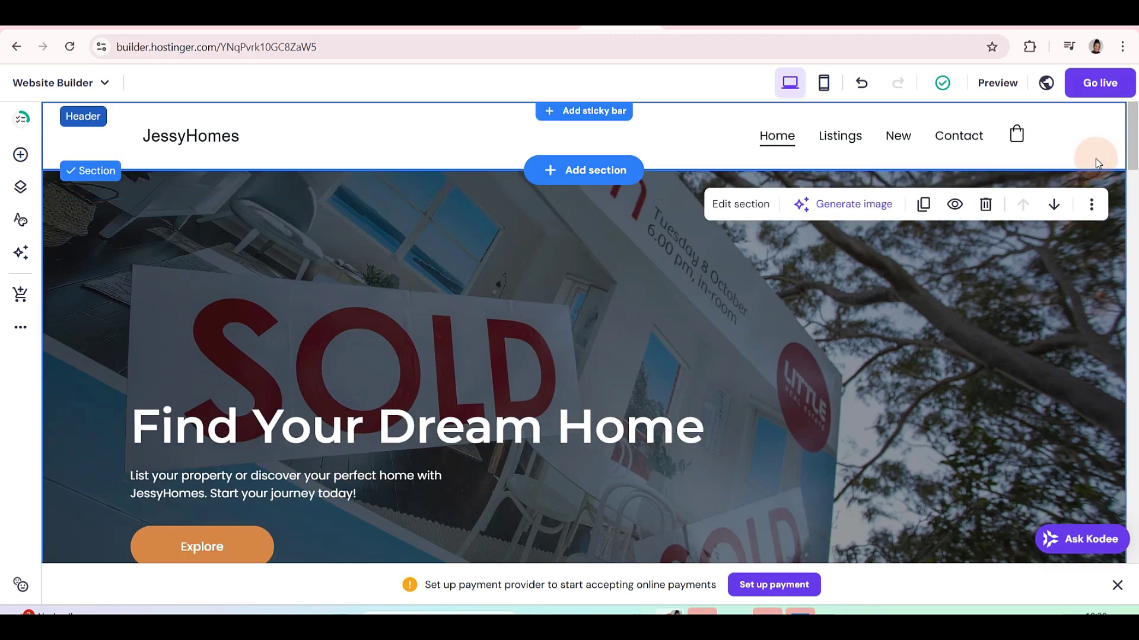
Review the Home page's mobile layout without the sticky bar and check what the go-live plan offers
click(820, 86)
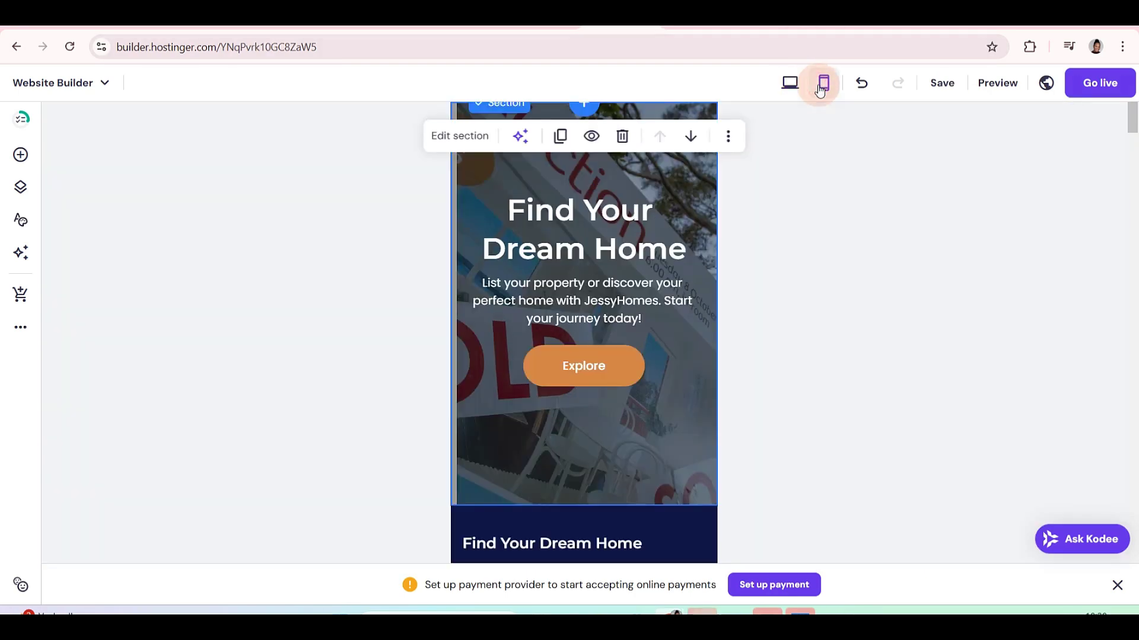
scroll(782, 220, up, 1)
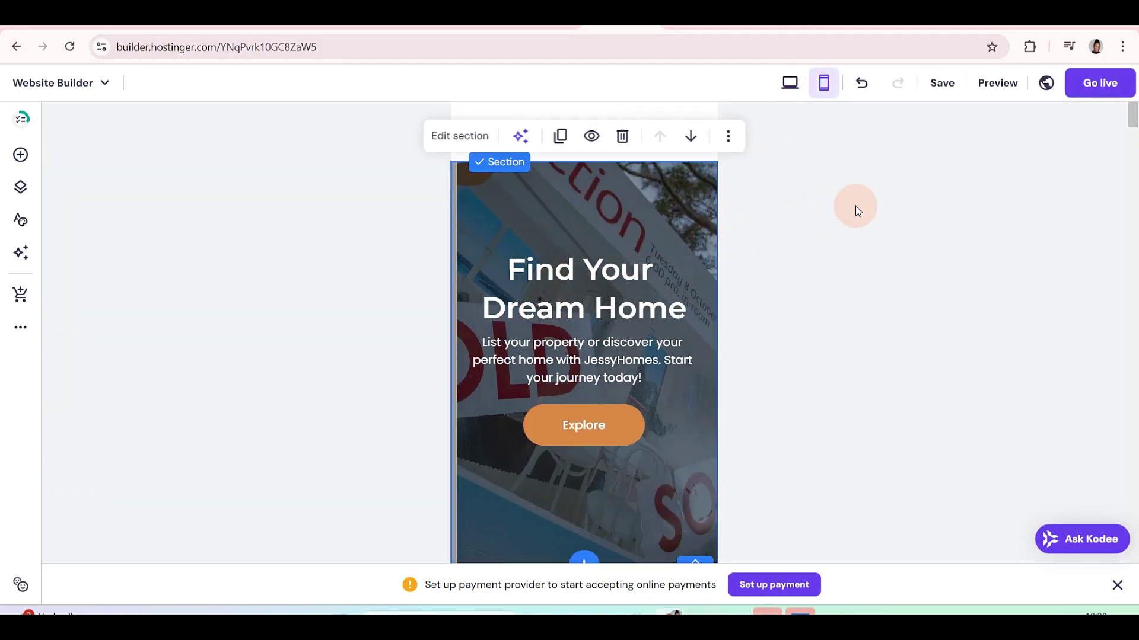
scroll(848, 178, down, 3)
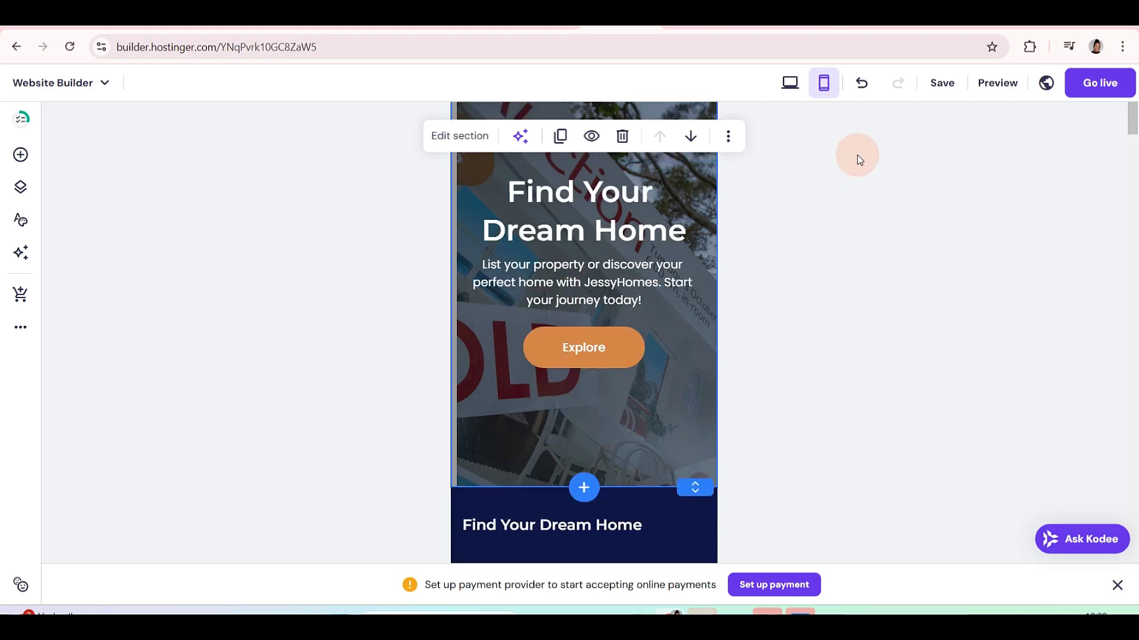
click(989, 83)
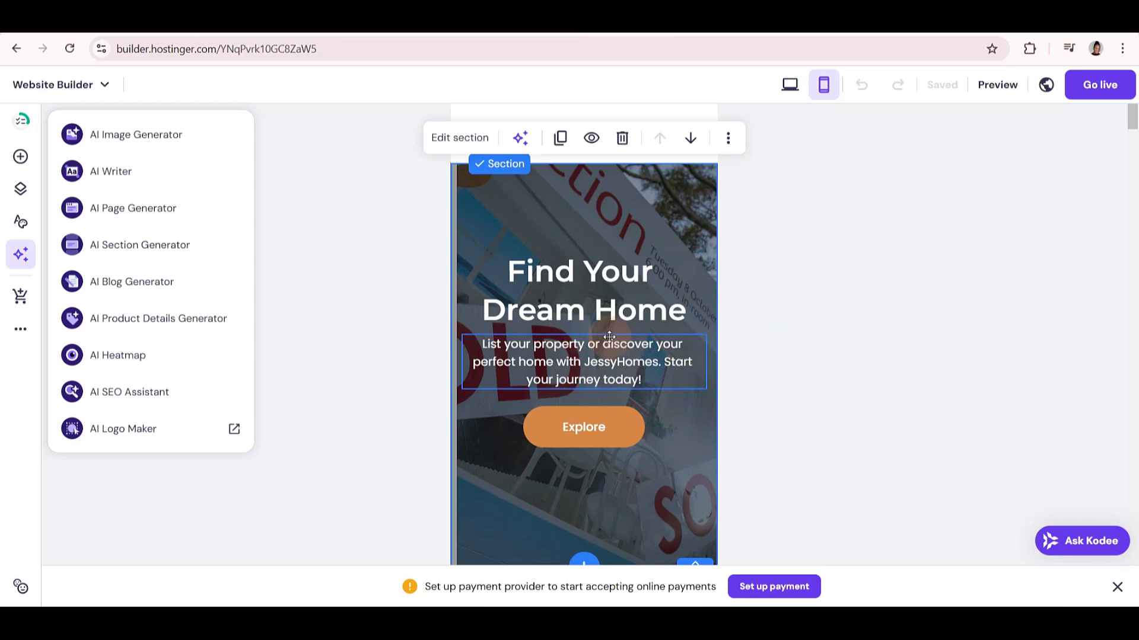
scroll(596, 332, down, 10)
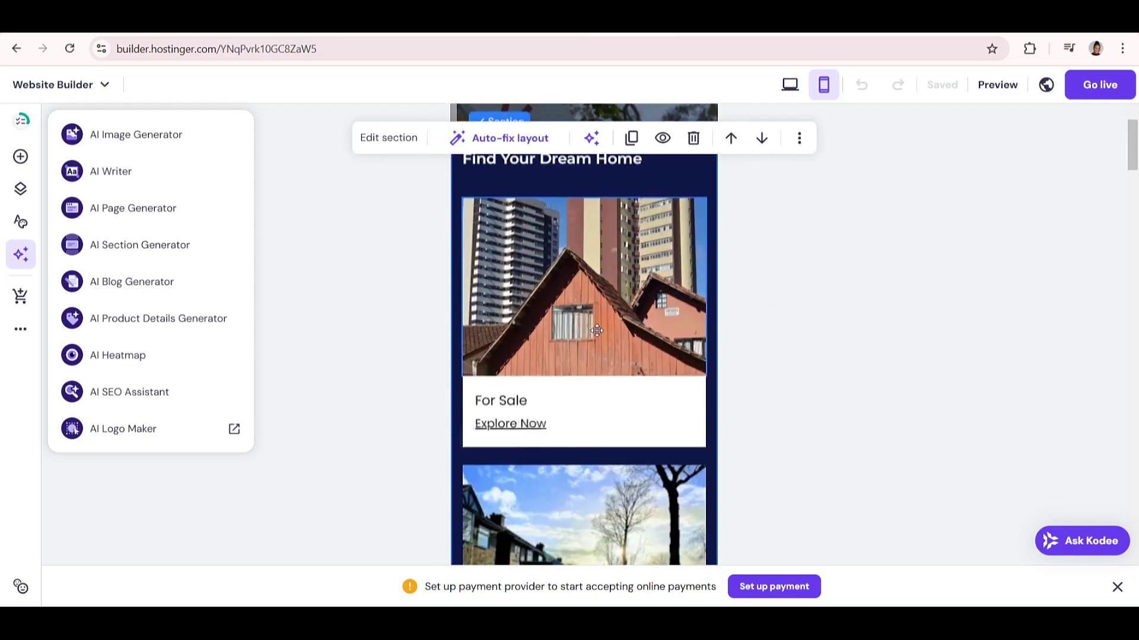
click(1093, 89)
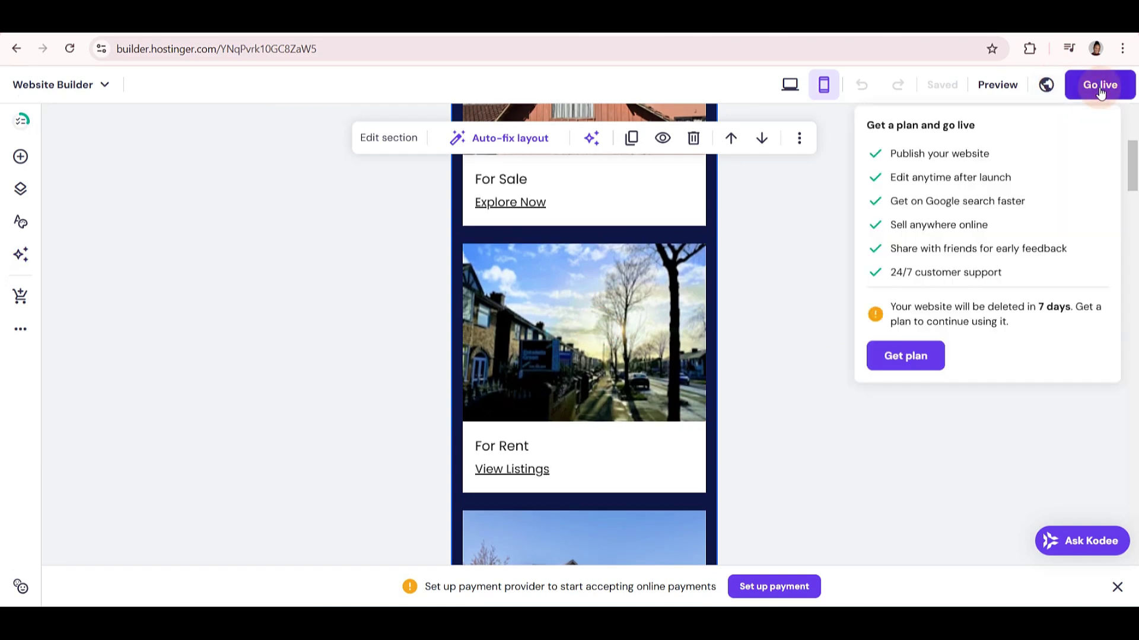
click(595, 591)
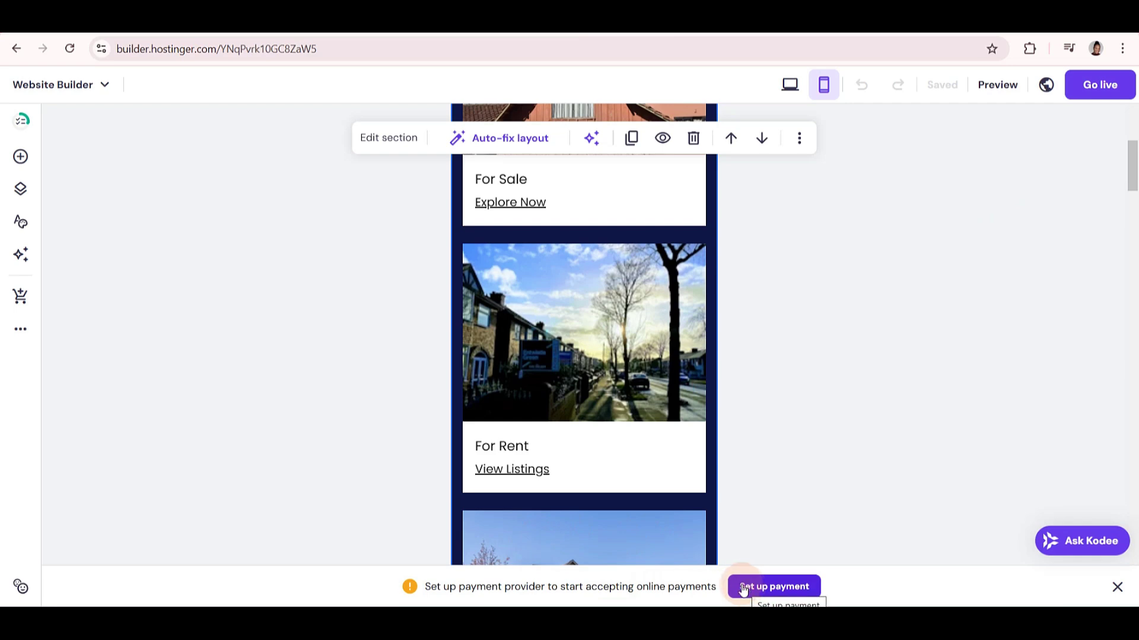
Open the store's payment provider setup and review the available payment methods and the company location setting
click(771, 587)
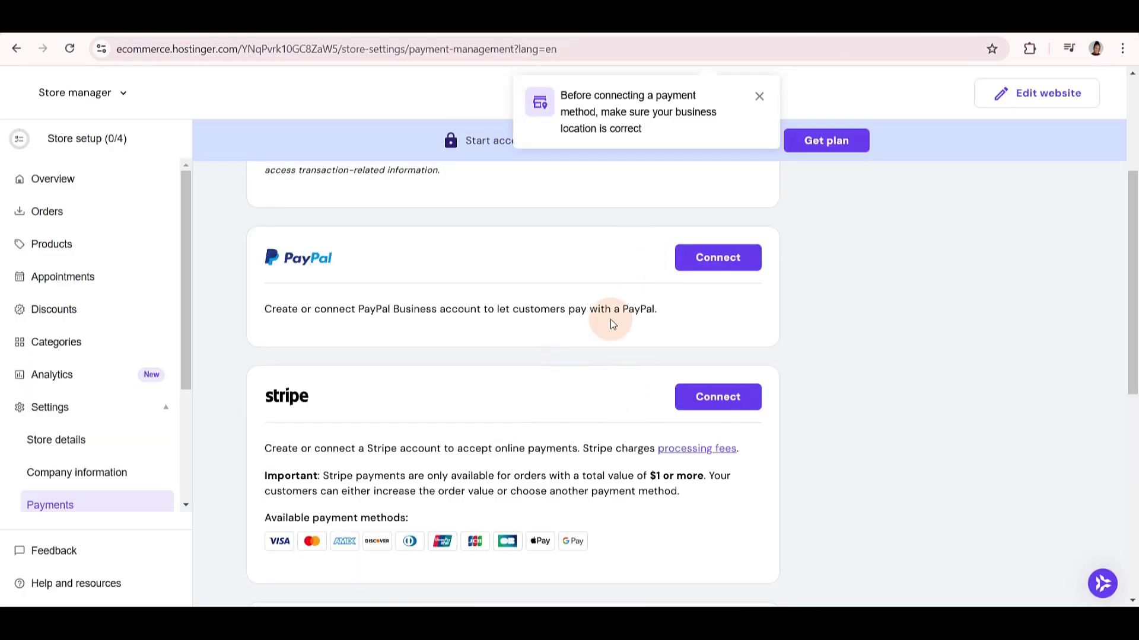
scroll(593, 319, down, 5)
scroll(563, 314, up, 7)
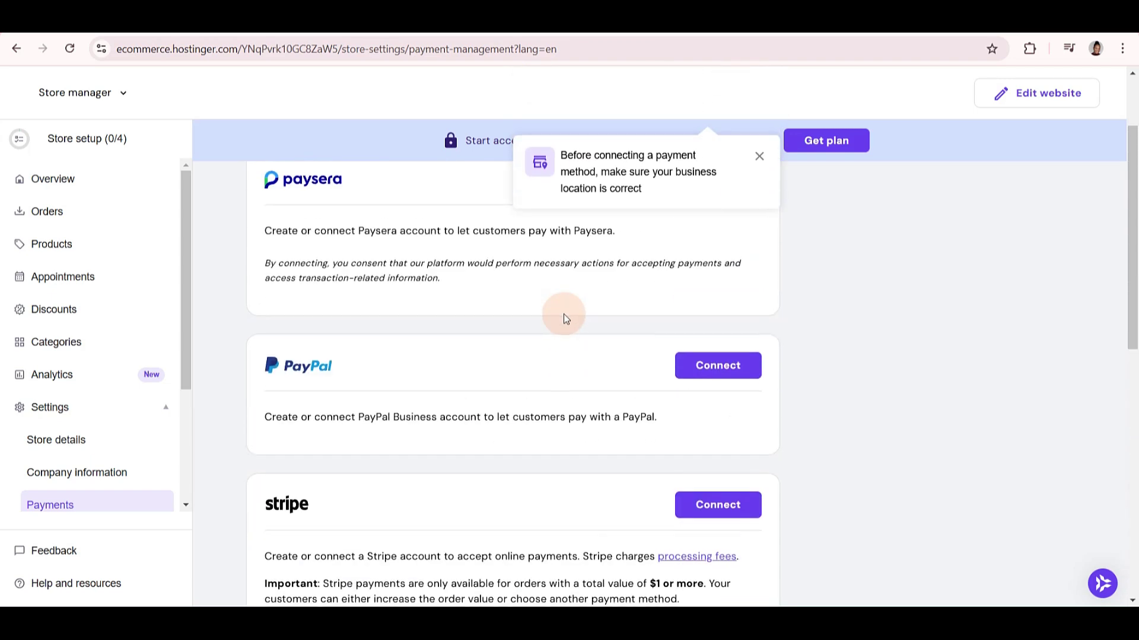
scroll(563, 315, down, 6)
scroll(592, 318, up, 2)
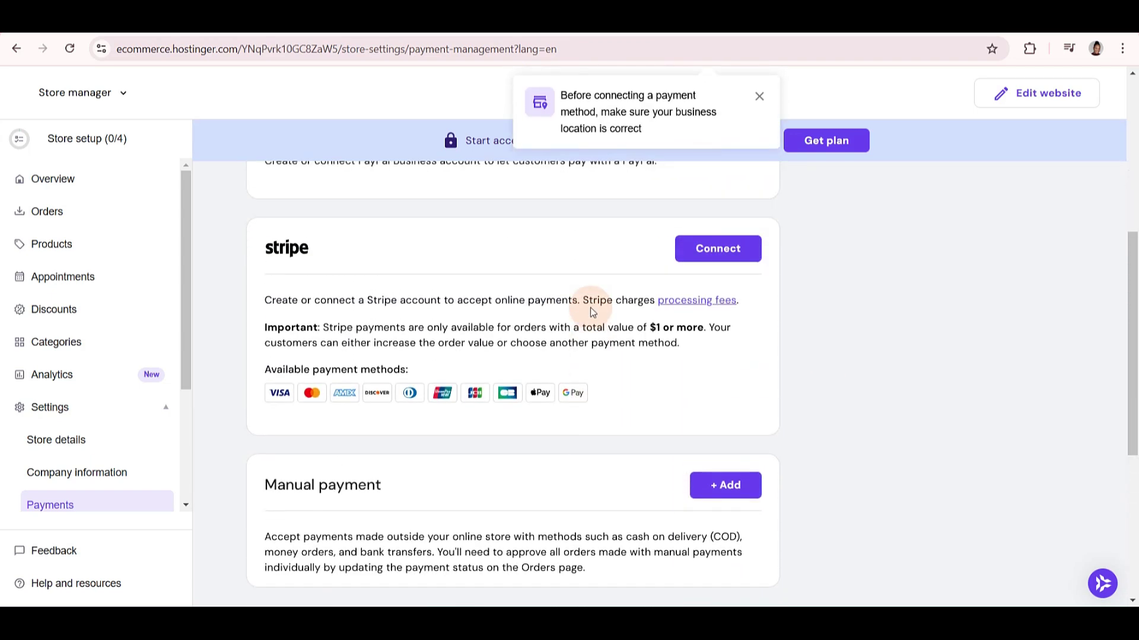
scroll(712, 298, up, 6)
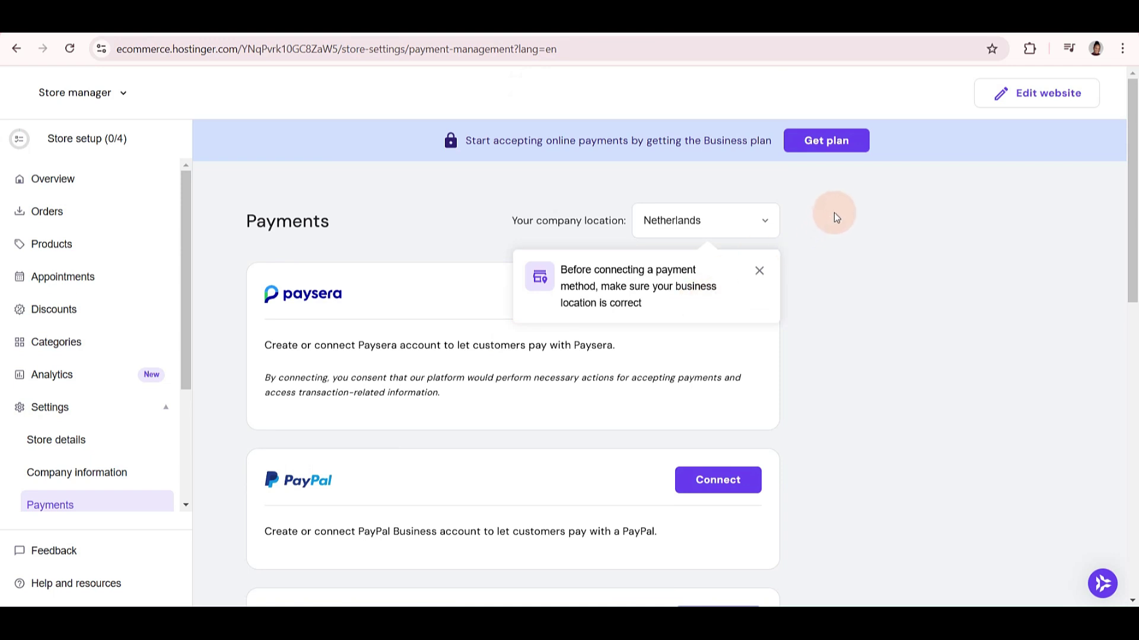
Open the store's product list and open the first "Dream Homes for Sale" product for editing
click(87, 256)
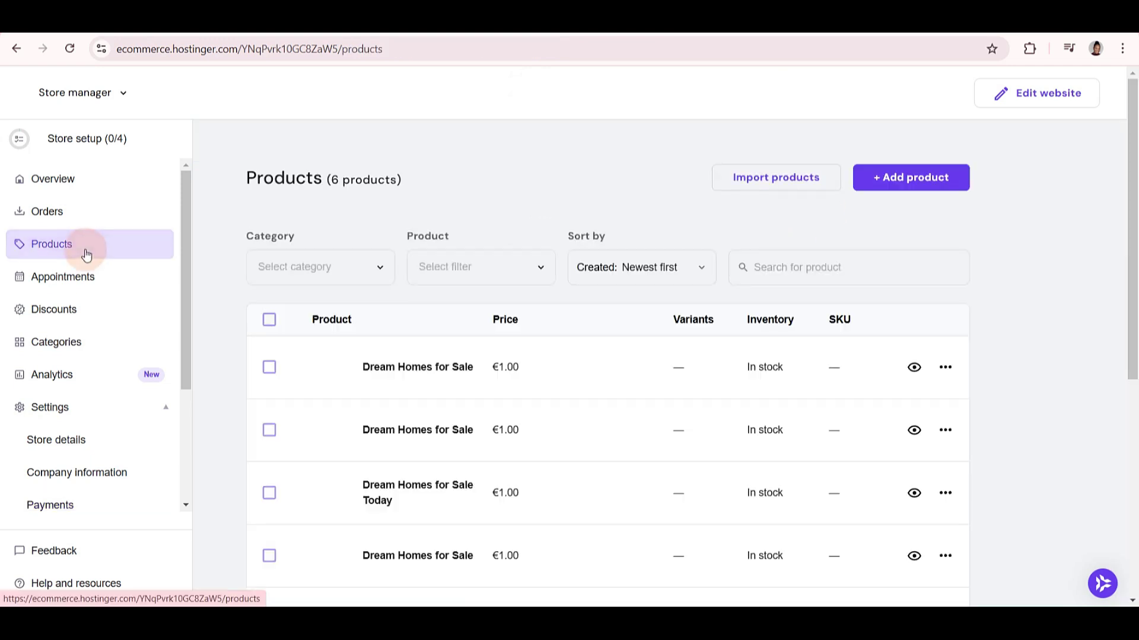
click(268, 369)
click(268, 431)
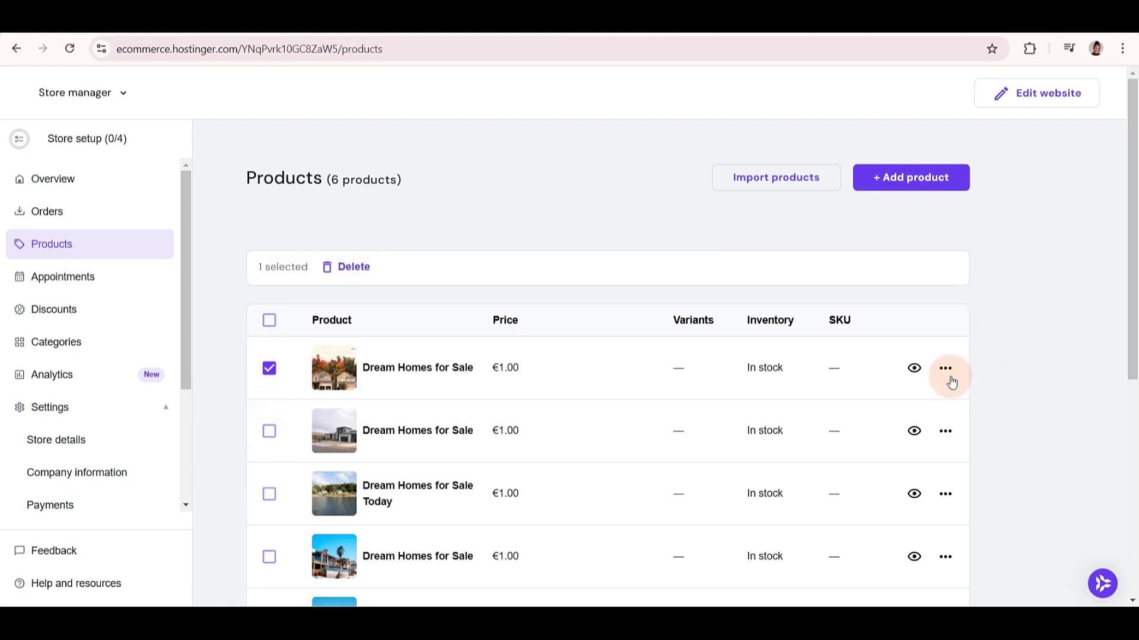
click(946, 368)
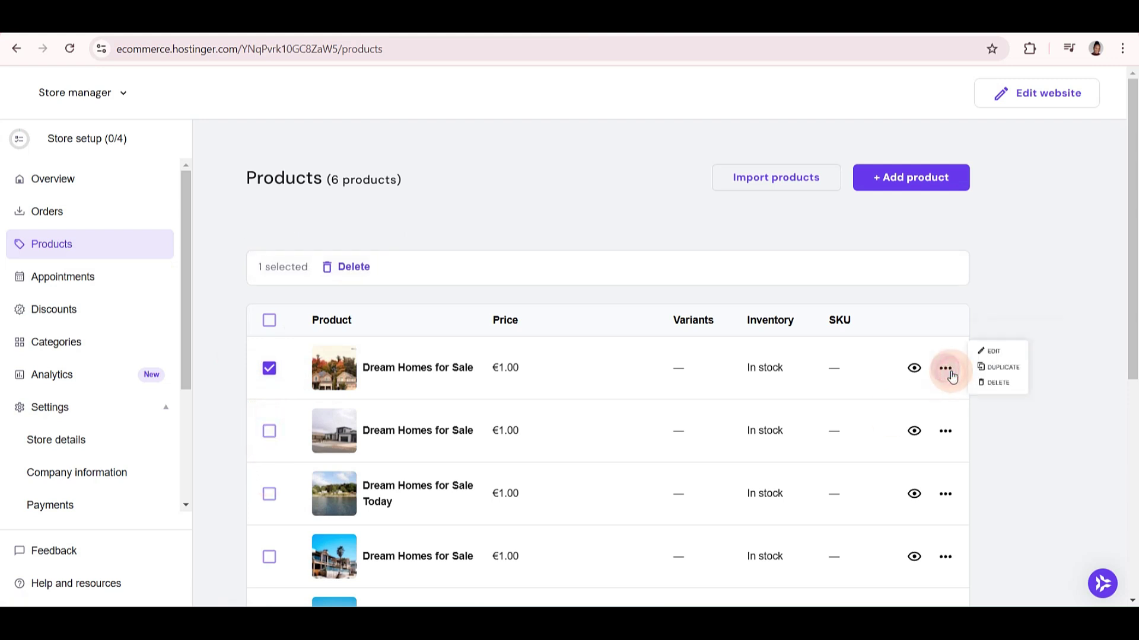
click(269, 369)
click(954, 368)
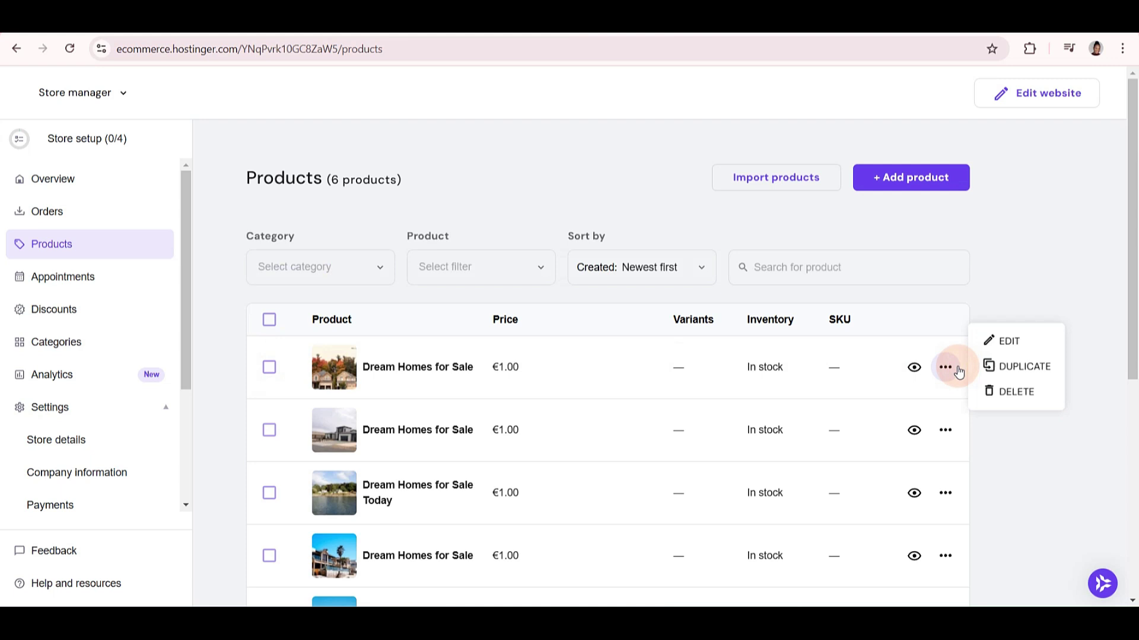
click(1009, 342)
click(513, 376)
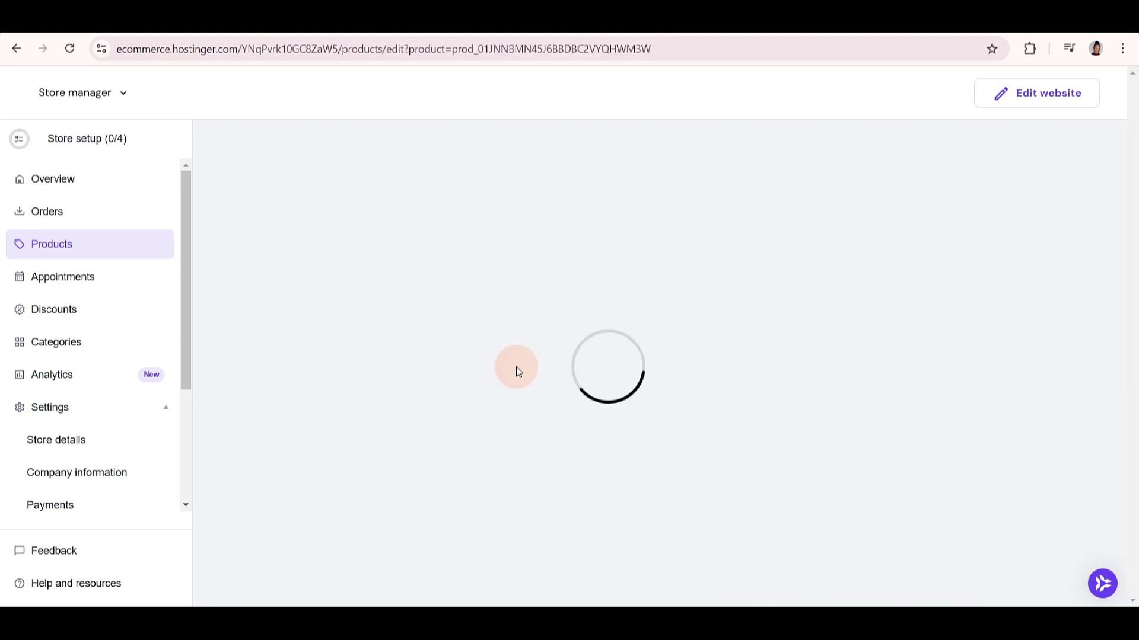
Set the opened "Dream Homes for Sale" product's price to €10000 and save the product
click(315, 513)
scroll(380, 498, down, 1)
click(445, 475)
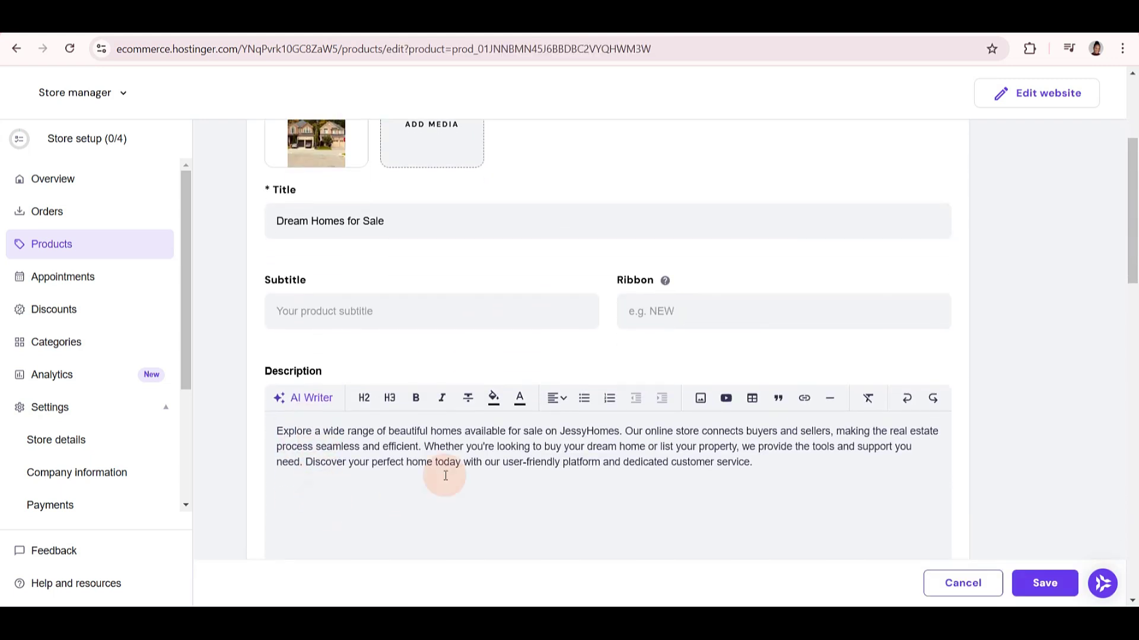
scroll(363, 236, up, 2)
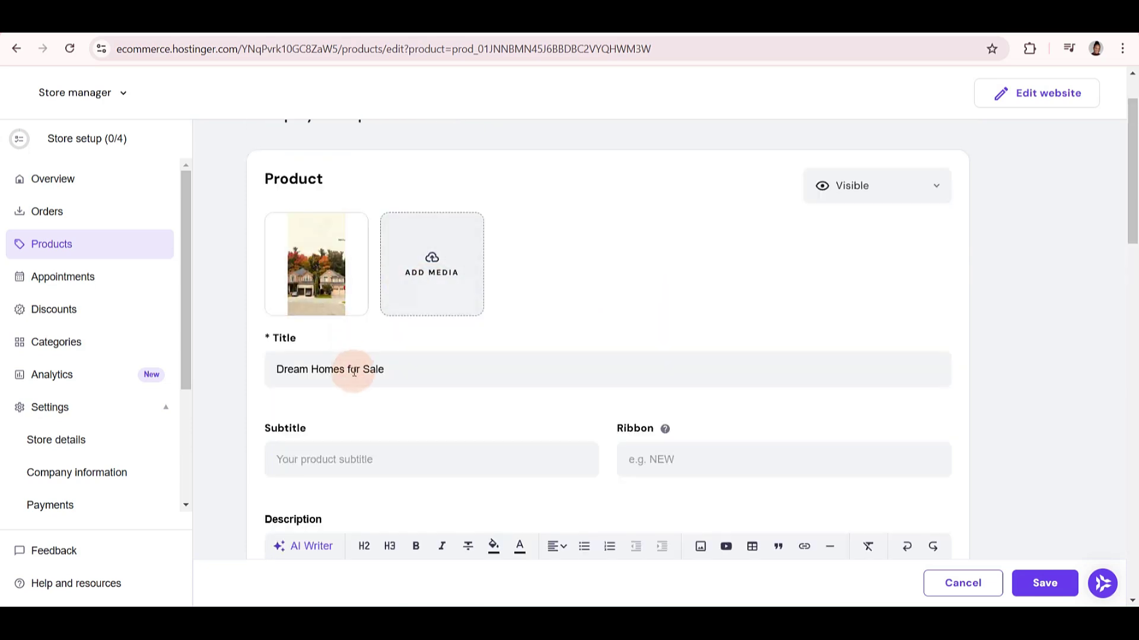
scroll(495, 300, down, 10)
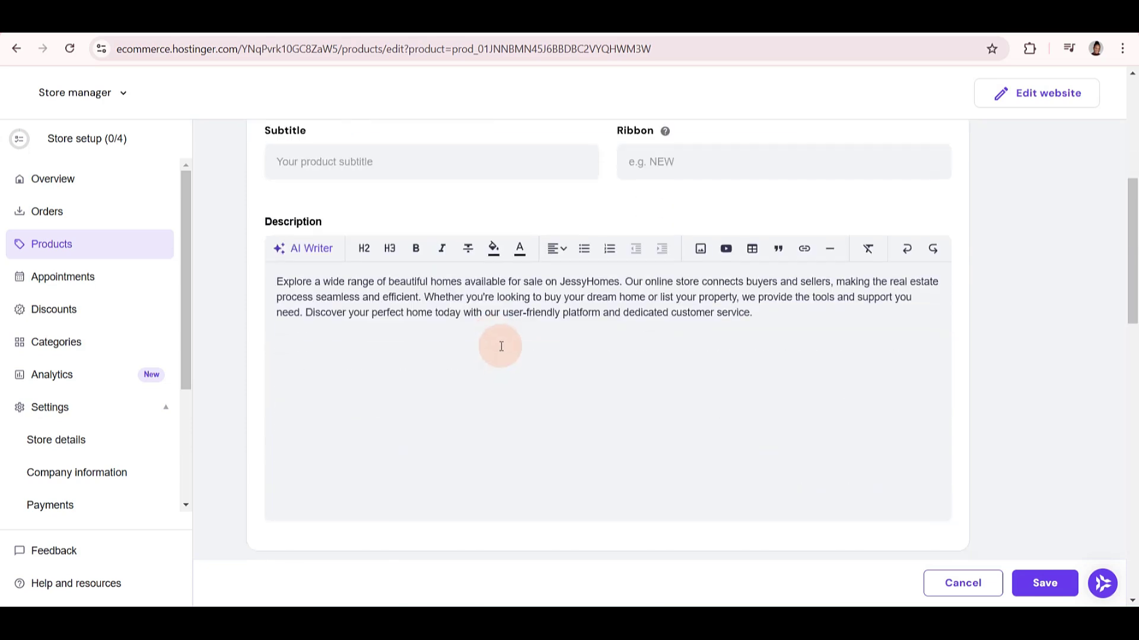
click(367, 311)
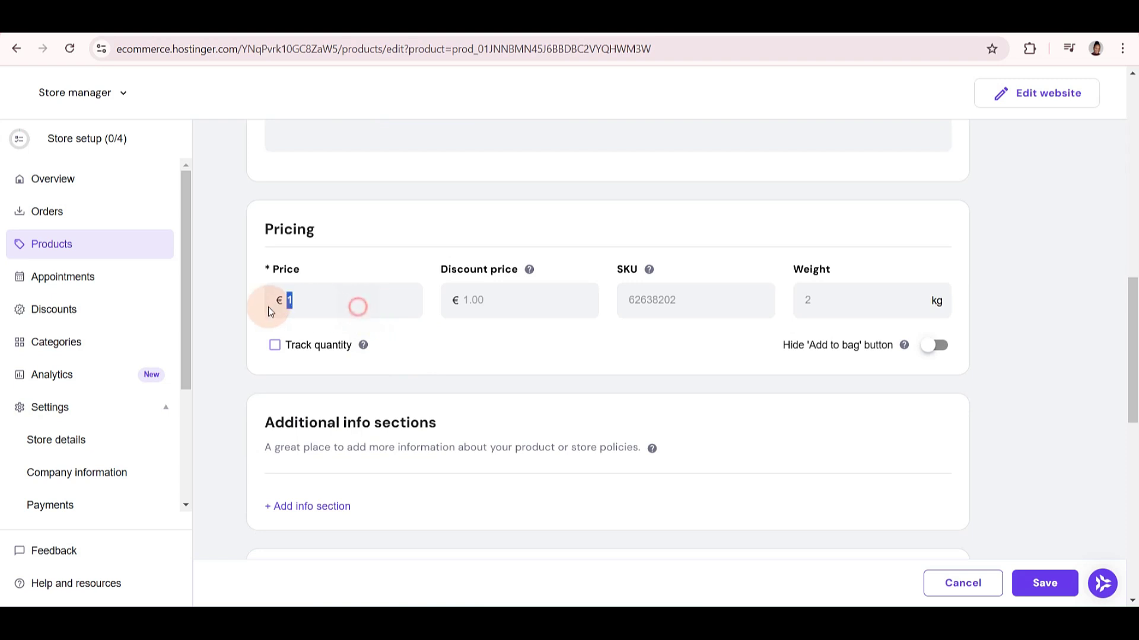
key(BackSpace)
text(10000)
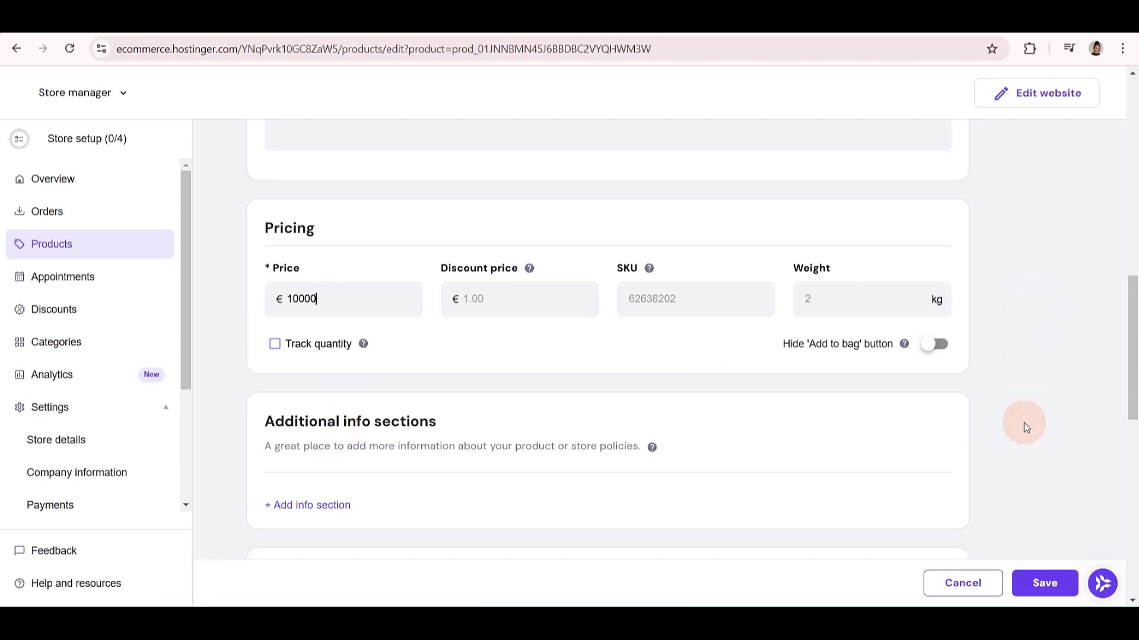
scroll(1032, 463, down, 1)
click(1042, 588)
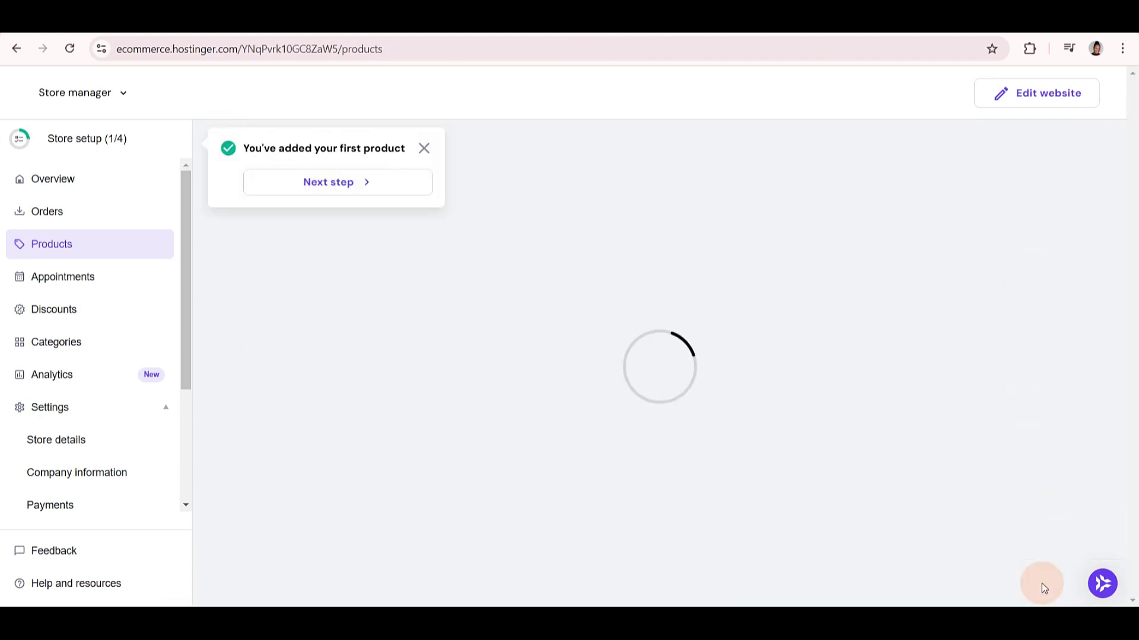
Check the product list, dismiss the first-product notice and return to the website editor
scroll(605, 427, down, 4)
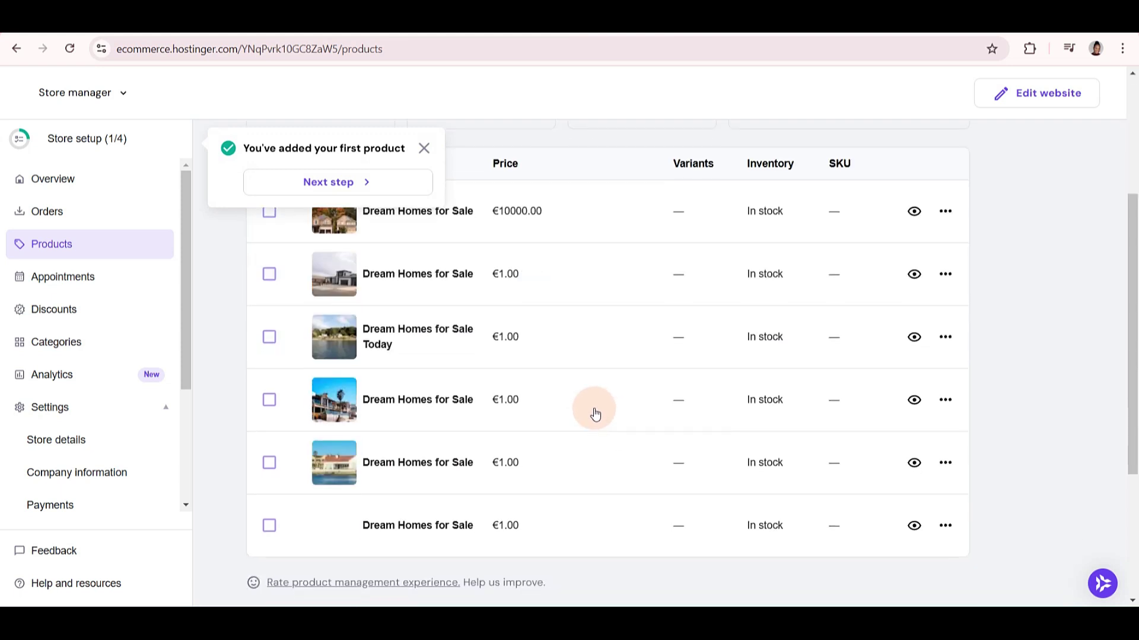
scroll(593, 411, up, 4)
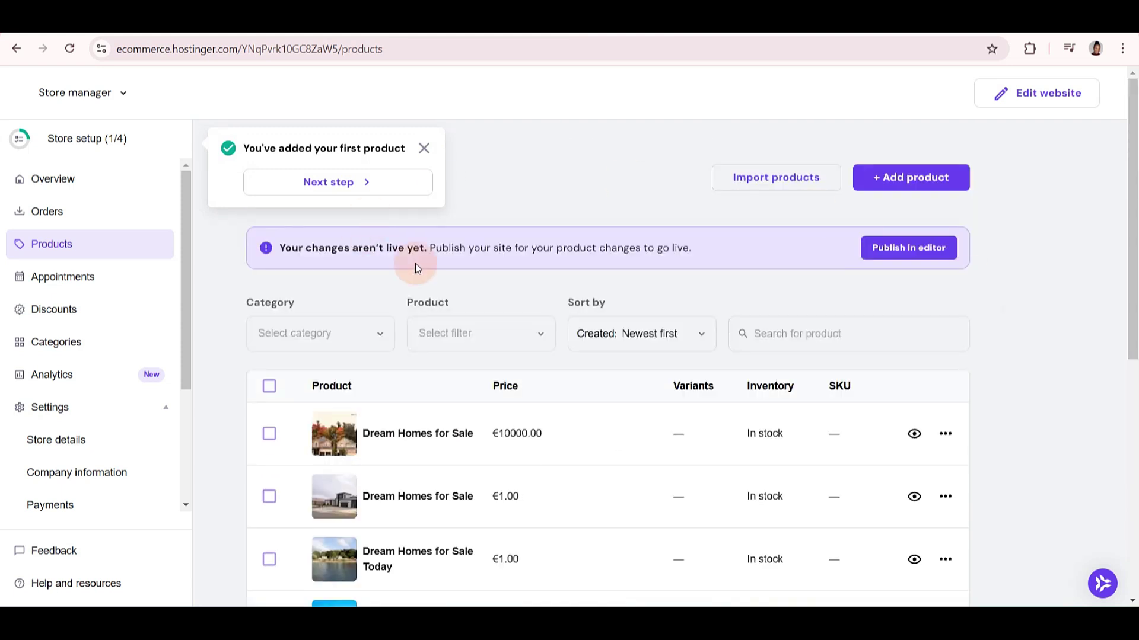
click(425, 149)
click(1028, 93)
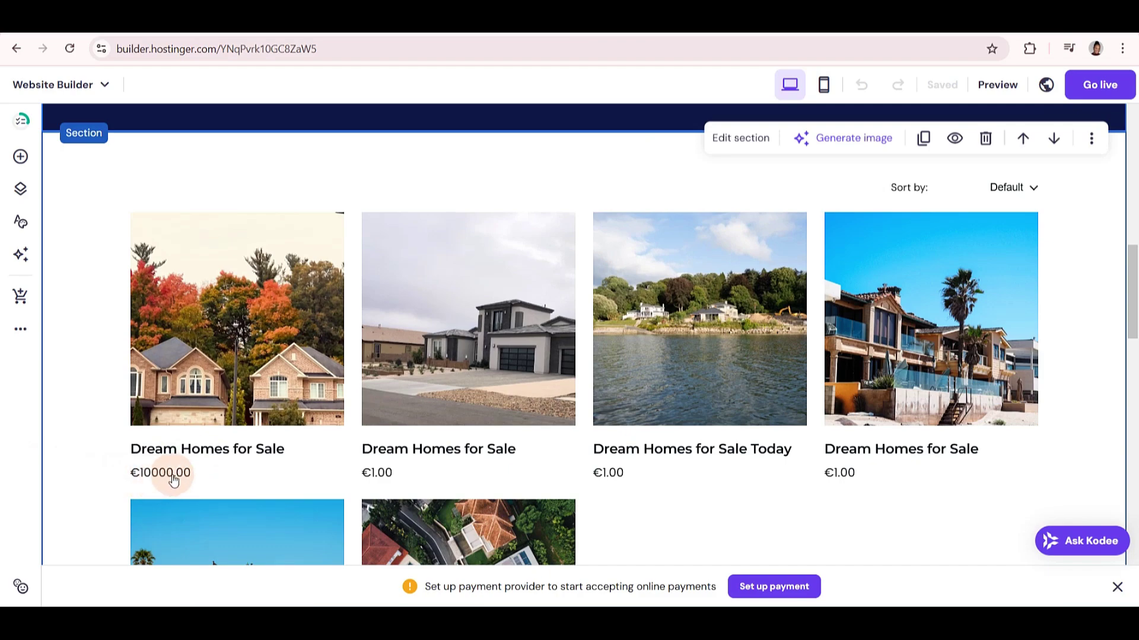
Review the Home page's product listings, the welcome section's image and the text in the Customer Reviews cards
scroll(312, 415, down, 1)
scroll(312, 415, up, 5)
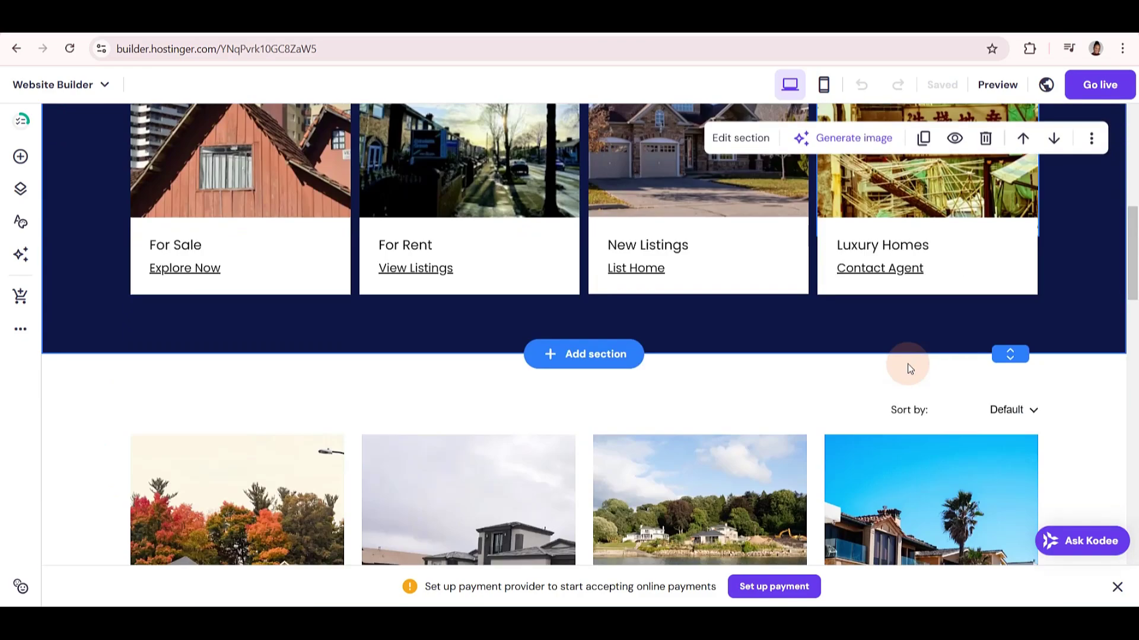
scroll(908, 364, down, 8)
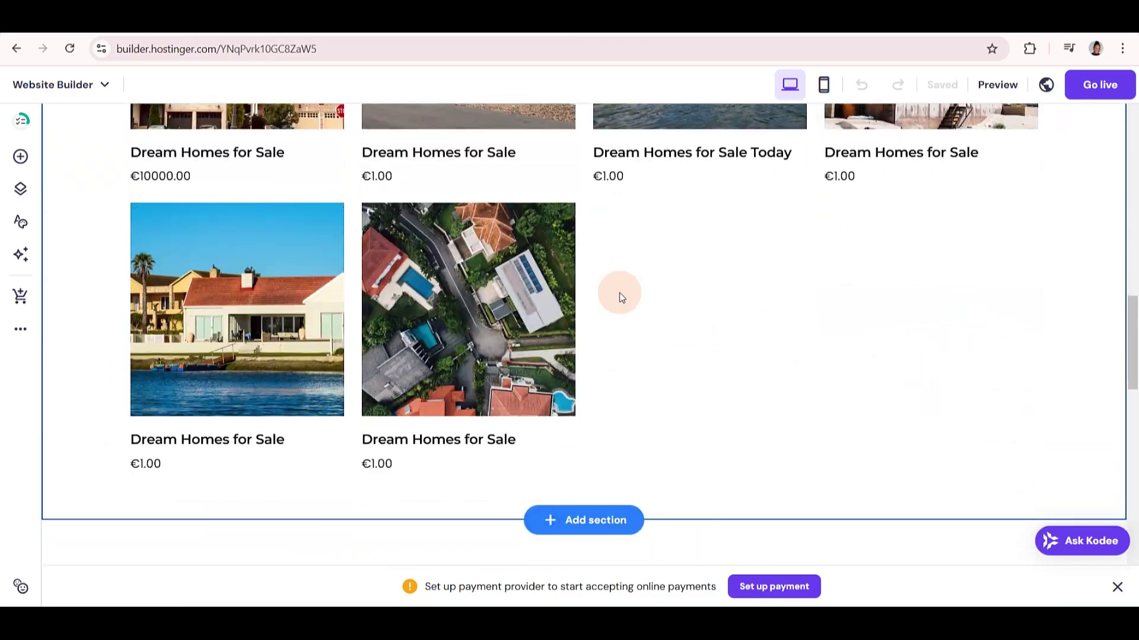
scroll(797, 372, down, 7)
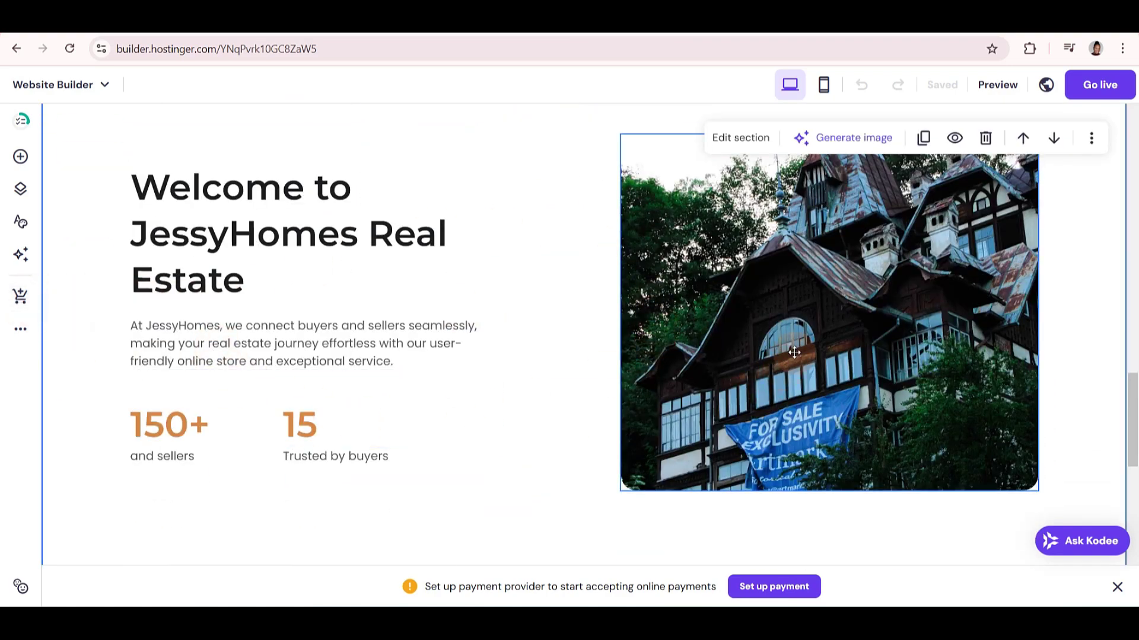
click(786, 321)
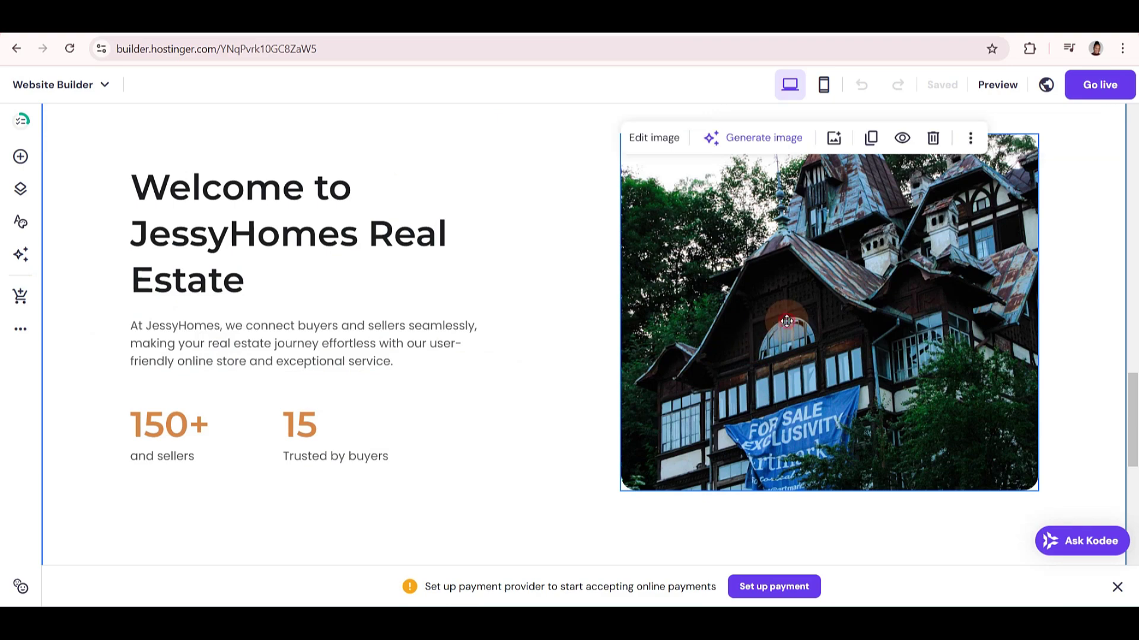
scroll(735, 398, down, 10)
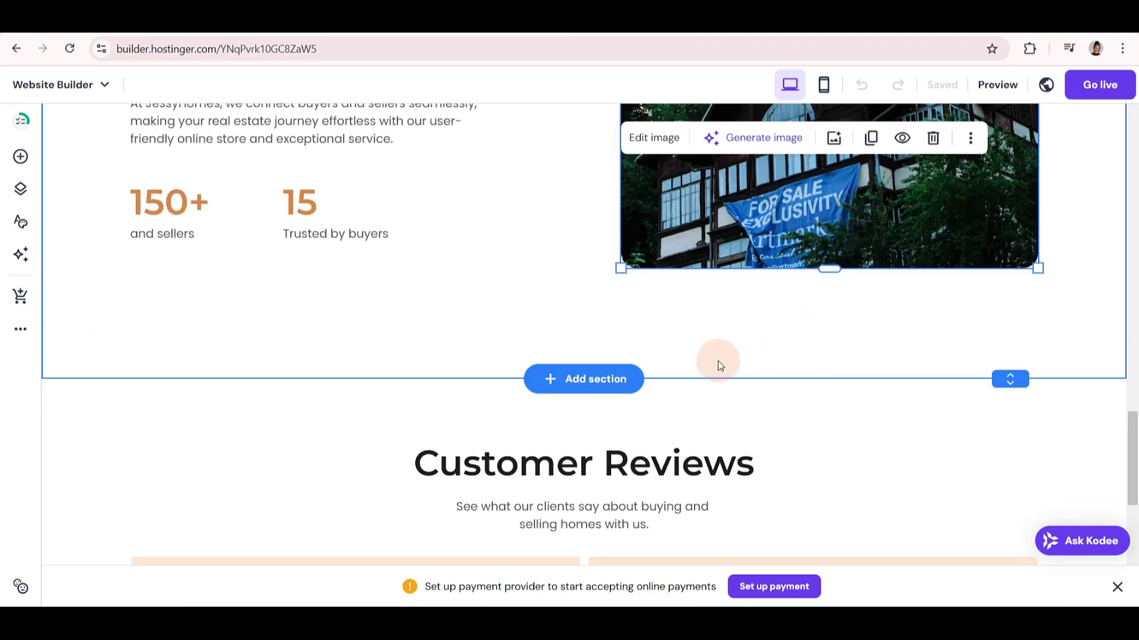
scroll(415, 343, up, 3)
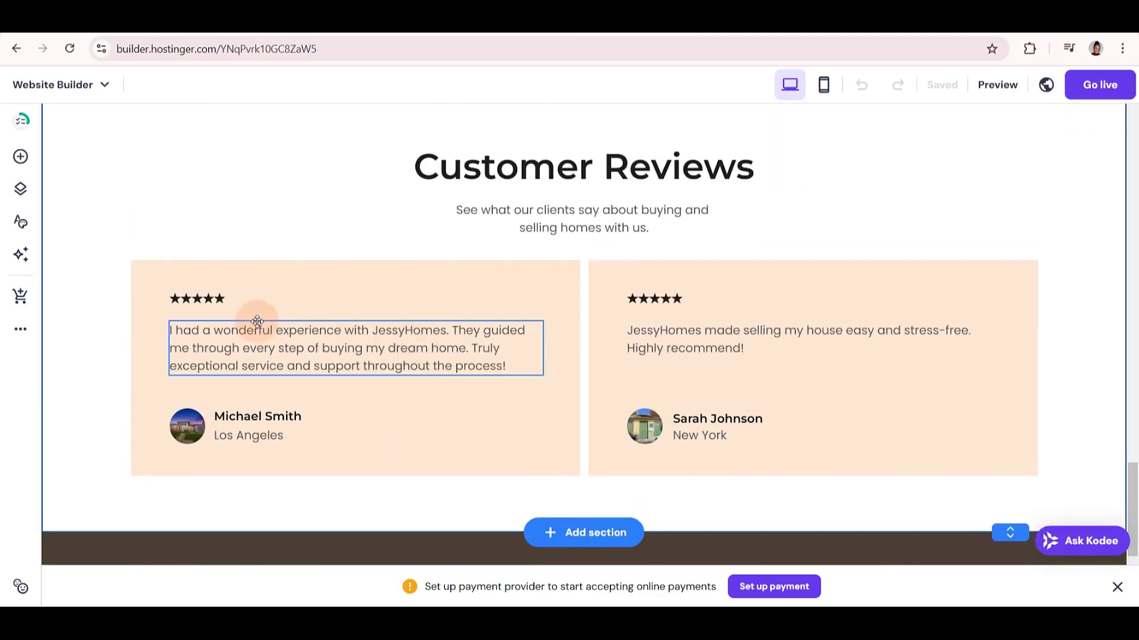
click(724, 394)
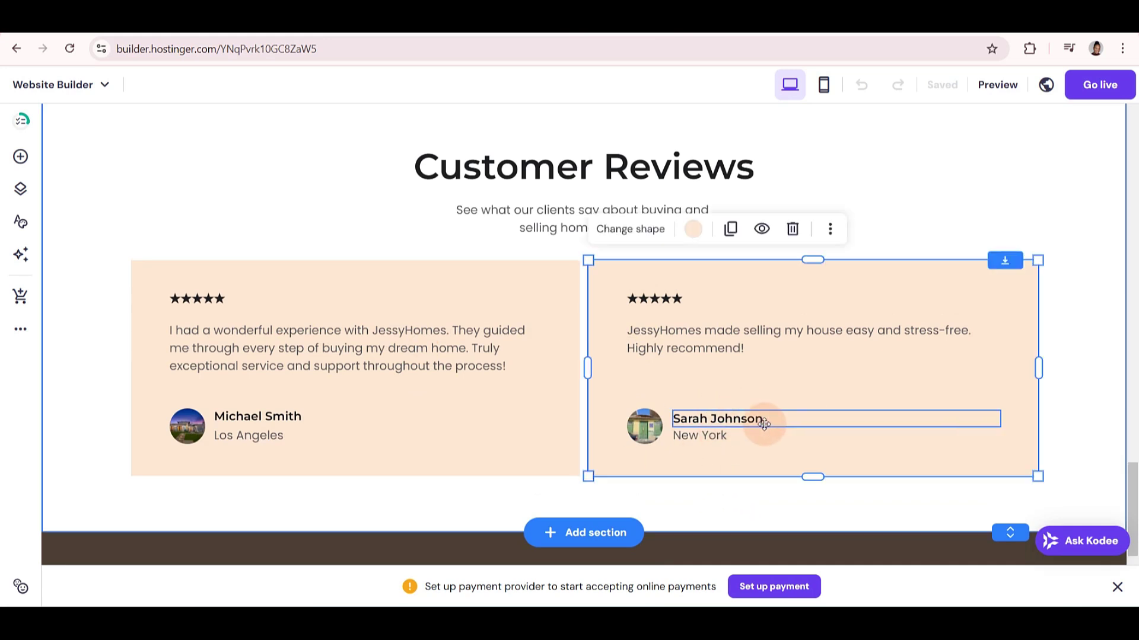
click(737, 339)
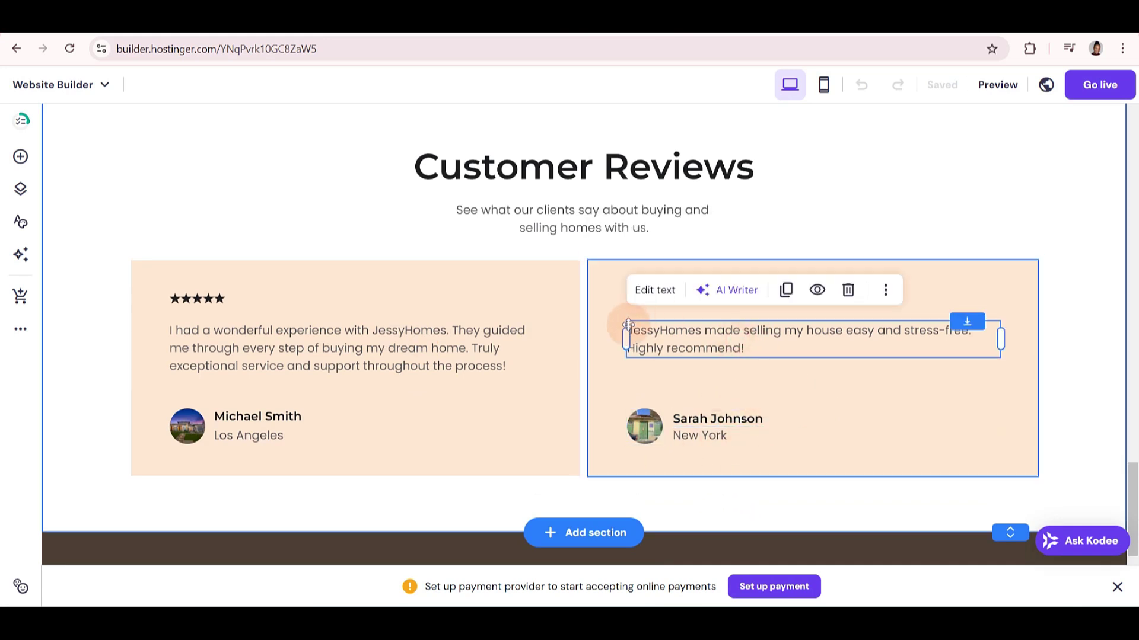
Open the footer's social icon settings, examine the social media links and close the settings
scroll(847, 529, down, 4)
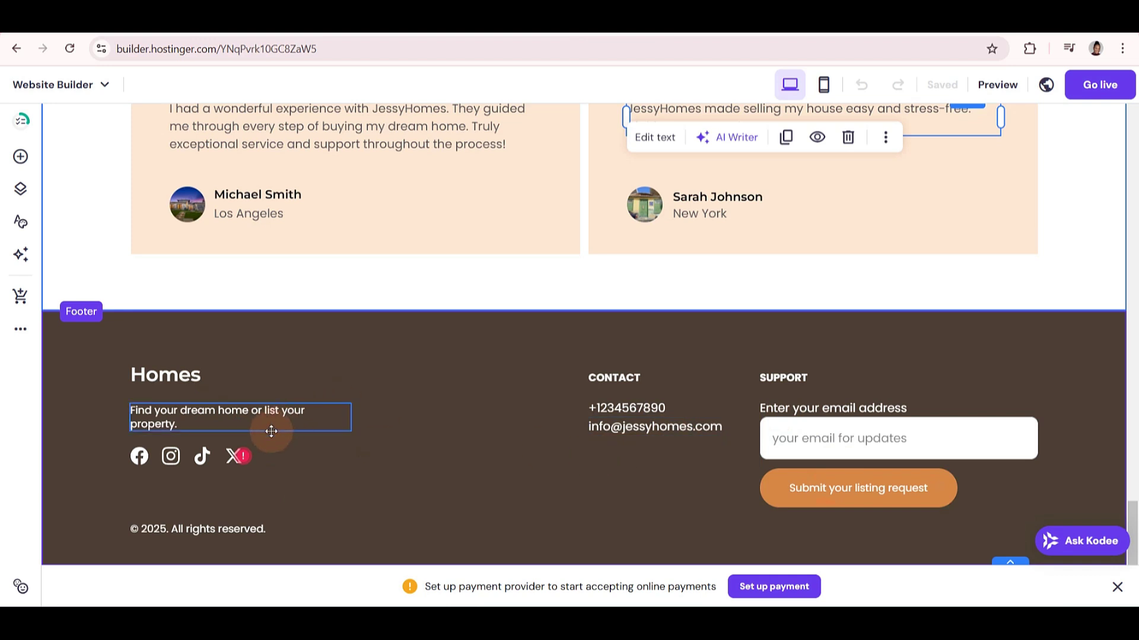
click(255, 445)
click(166, 454)
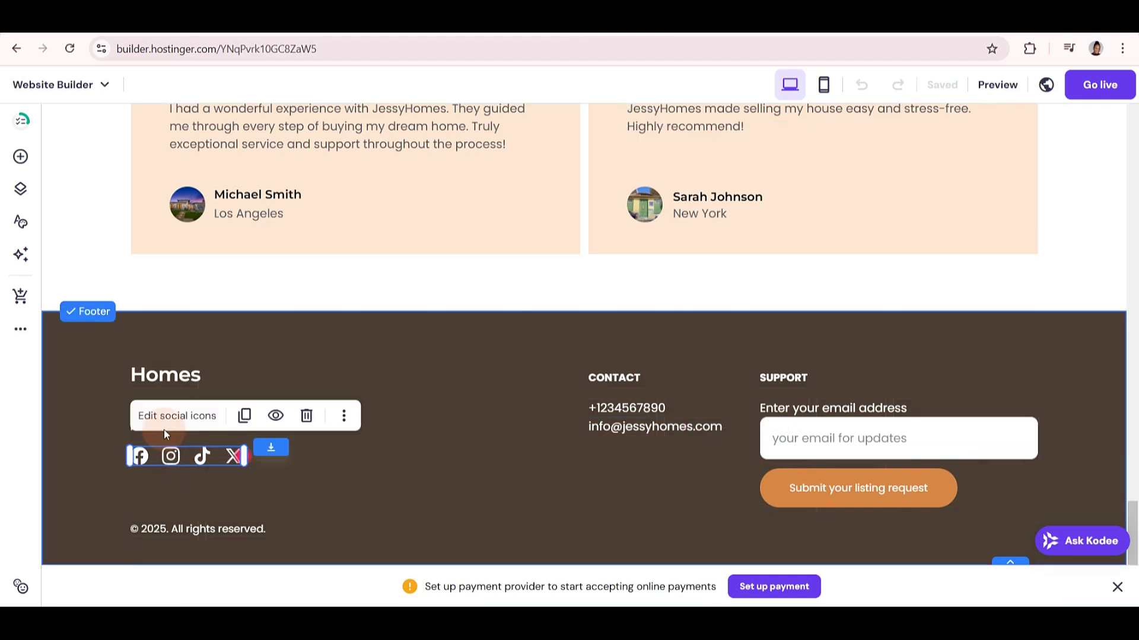
click(161, 416)
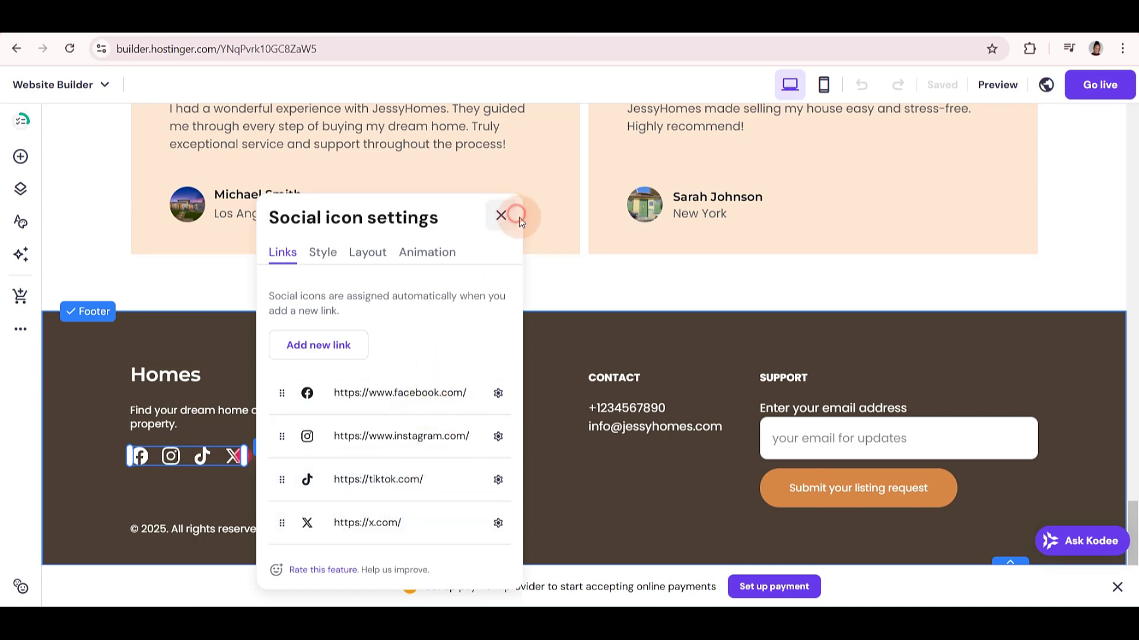
scroll(526, 293, up, 15)
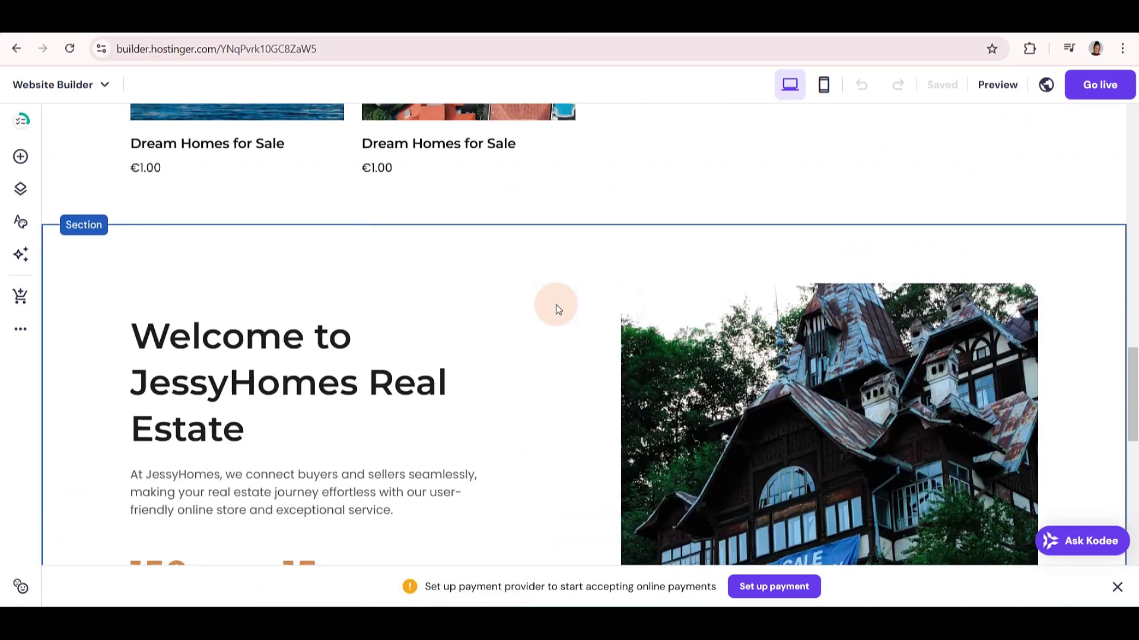